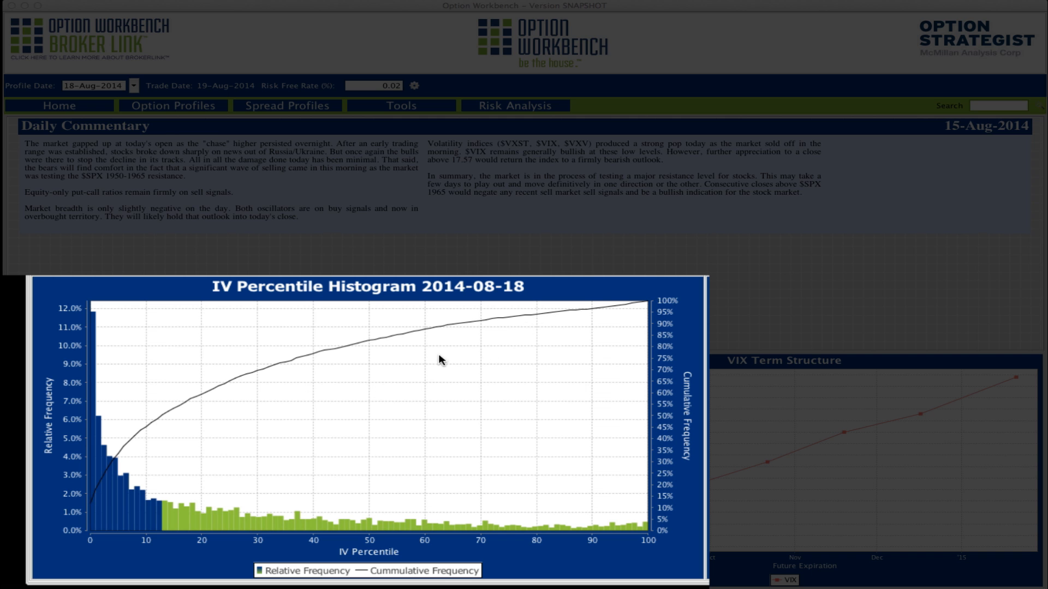
click(434, 356)
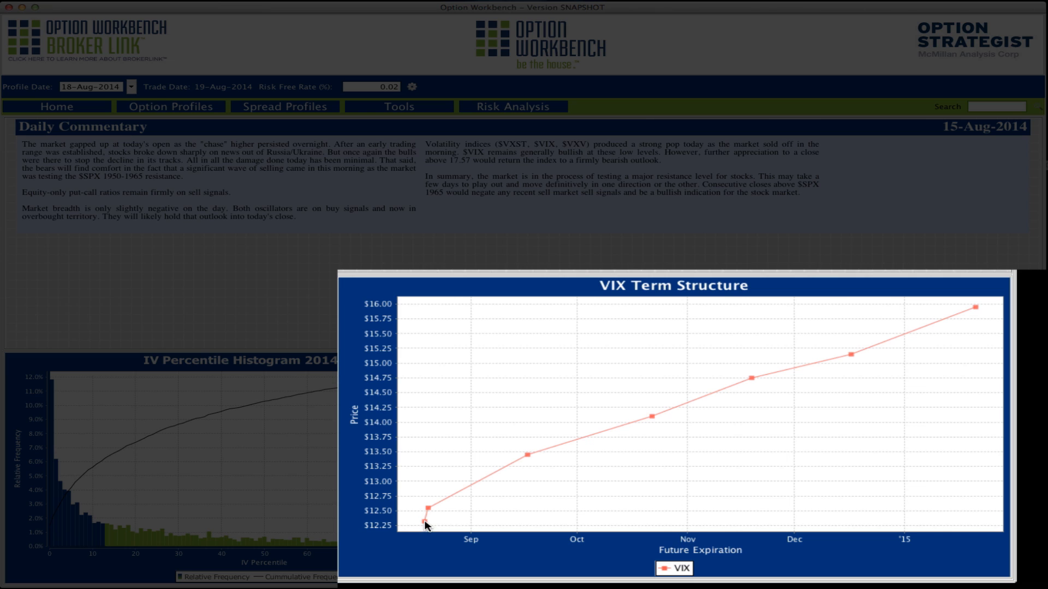
mouse_move(427, 527)
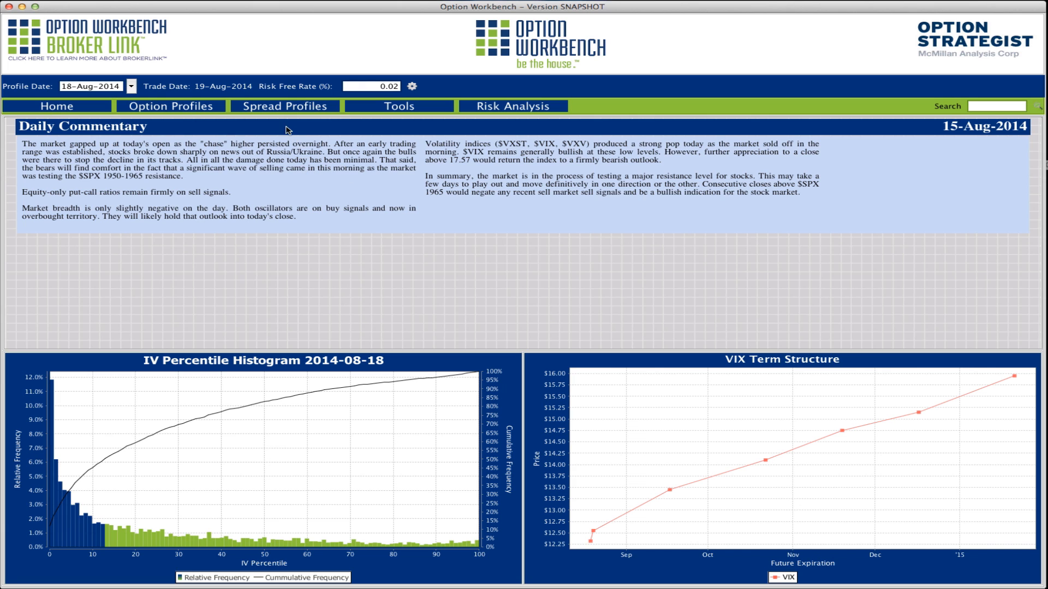
Step: Open the Naked Puts spread profiles and load the DBE Sigmas – Equities filter in the filter formula editor
click(278, 109)
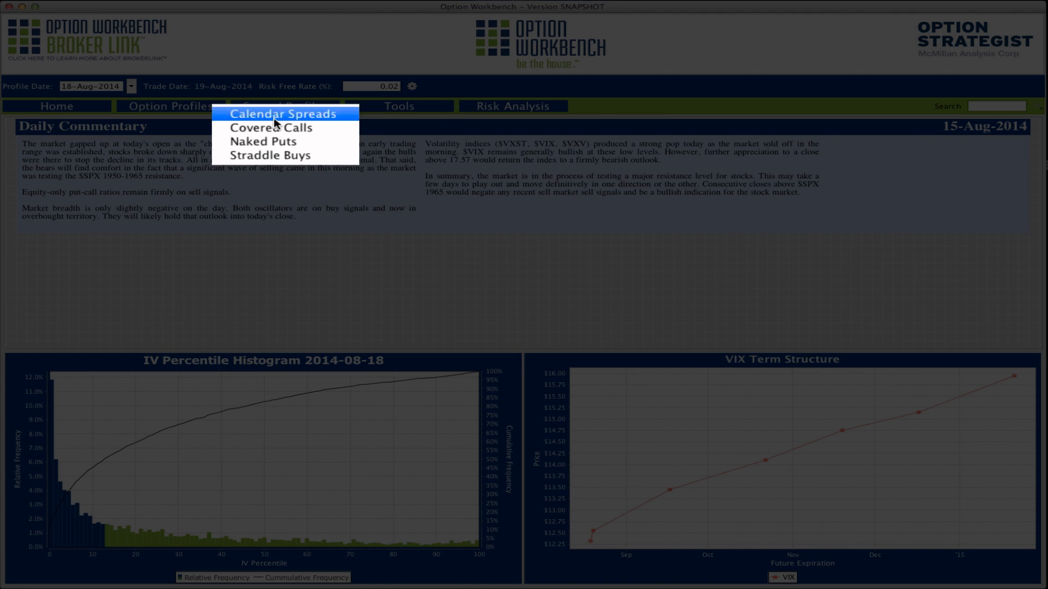
click(272, 141)
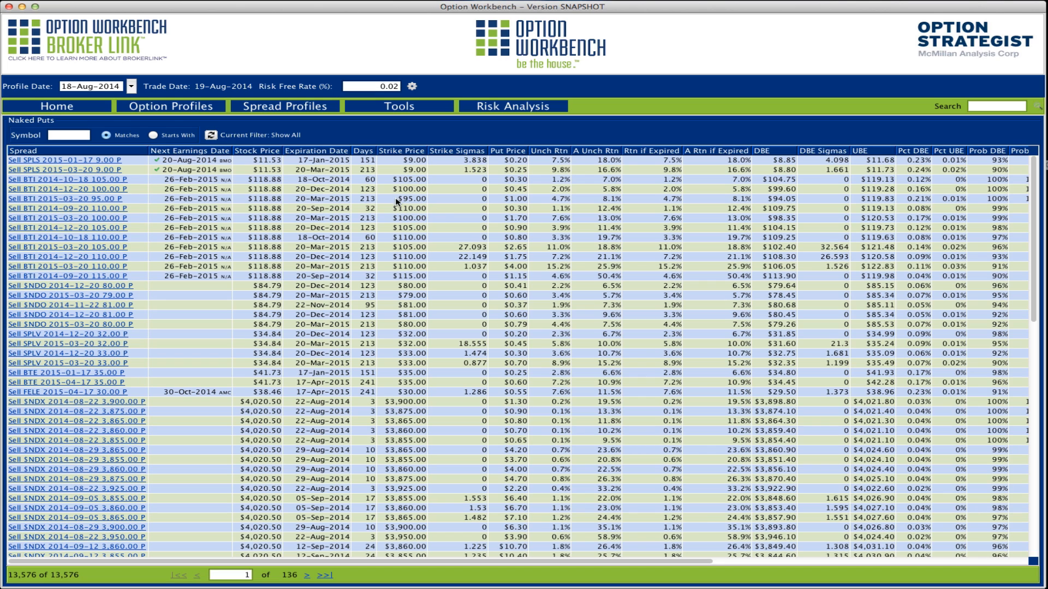
click(212, 136)
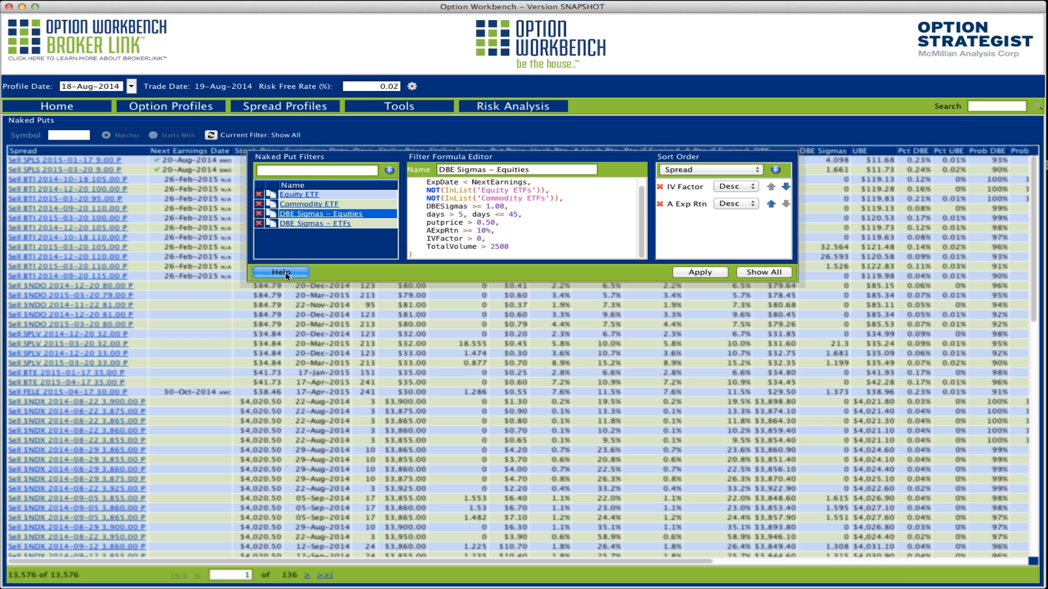
Step: Read through the filter help's function and profile property descriptions, then close the help
click(160, 309)
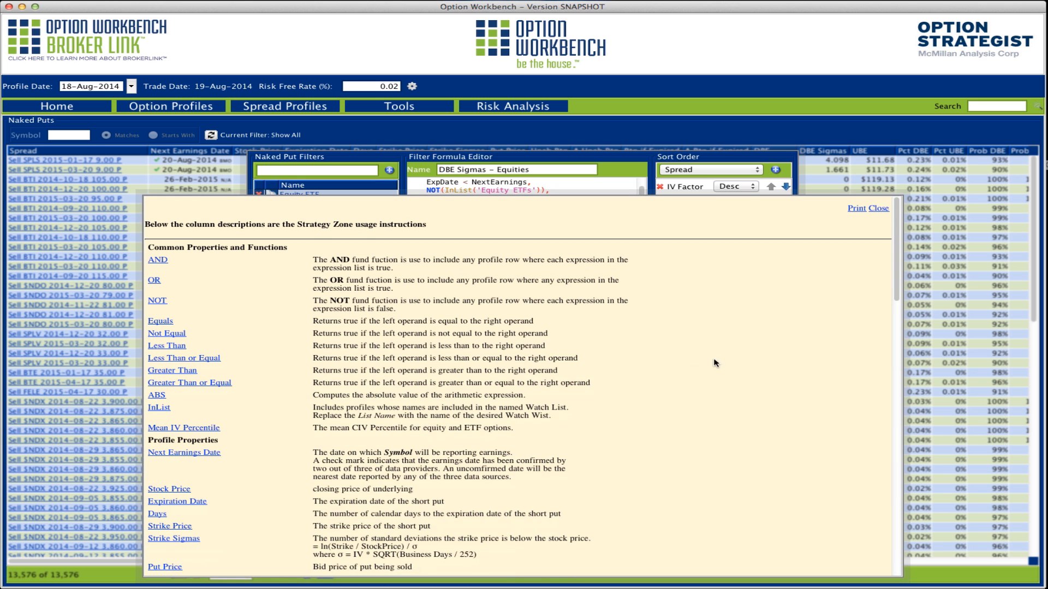
scroll(703, 369, down, 3)
scroll(702, 370, down, 15)
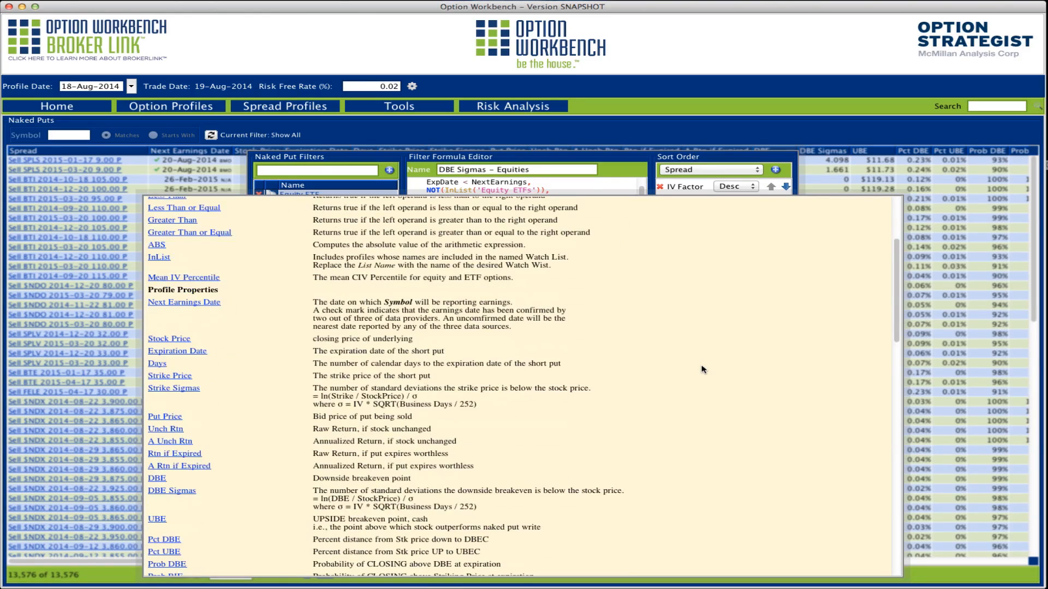
scroll(703, 369, up, 18)
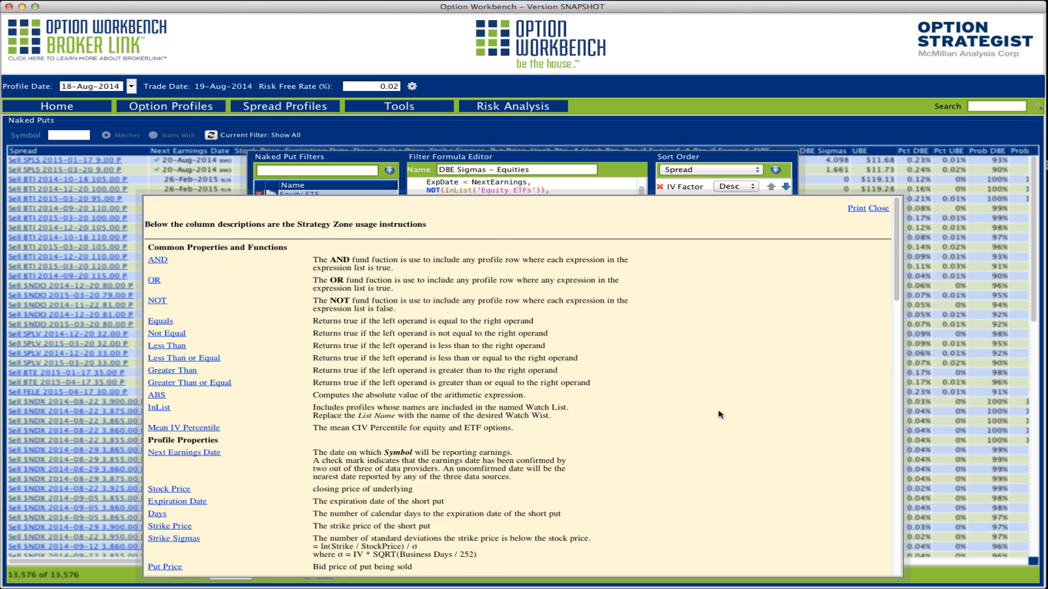
scroll(720, 416, down, 12)
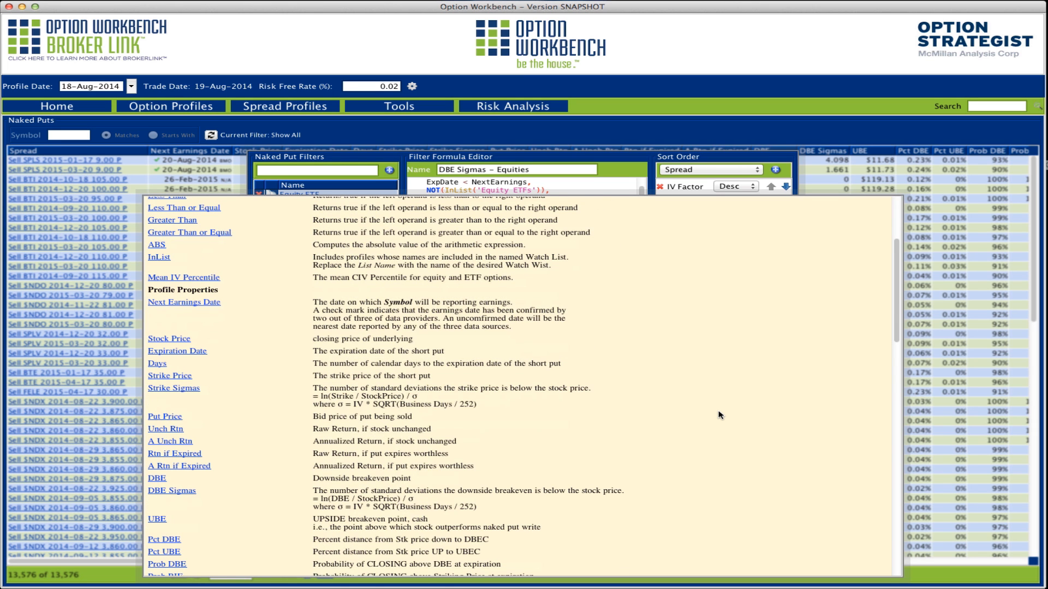
scroll(721, 415, down, 9)
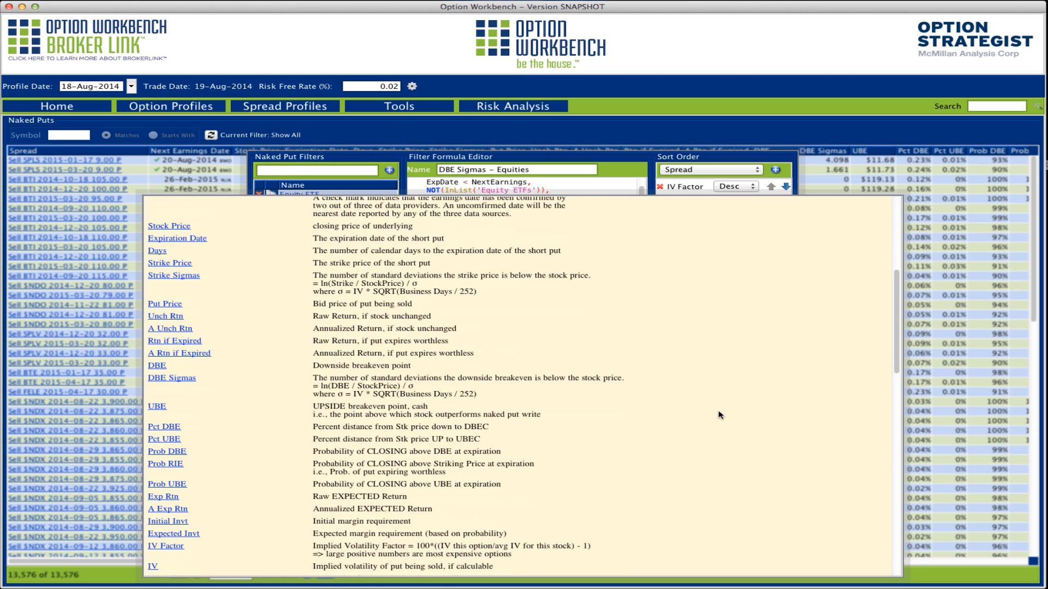
scroll(721, 415, up, 6)
scroll(721, 415, down, 3)
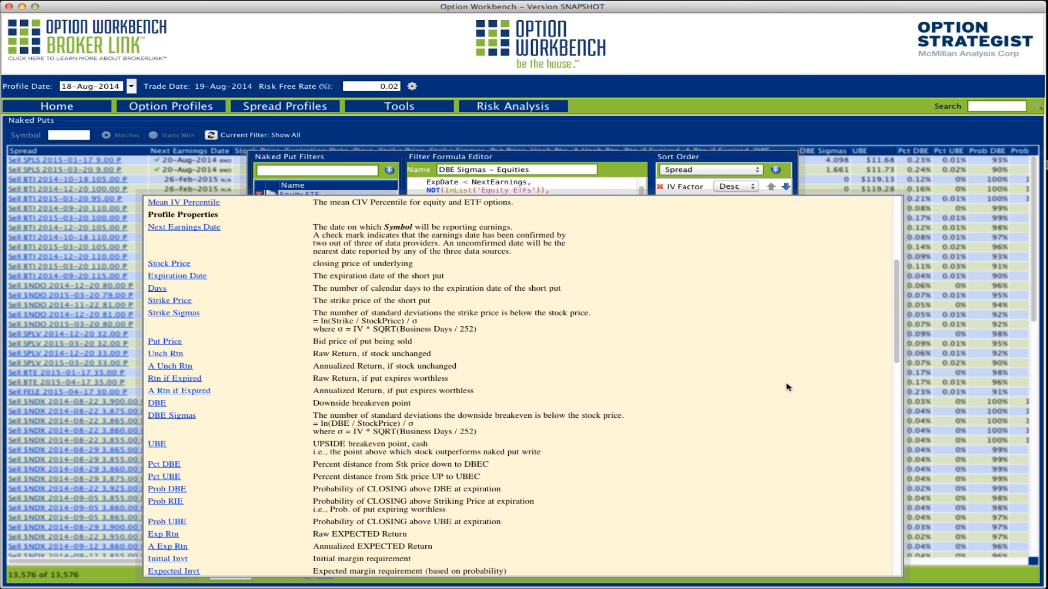
scroll(786, 387, up, 6)
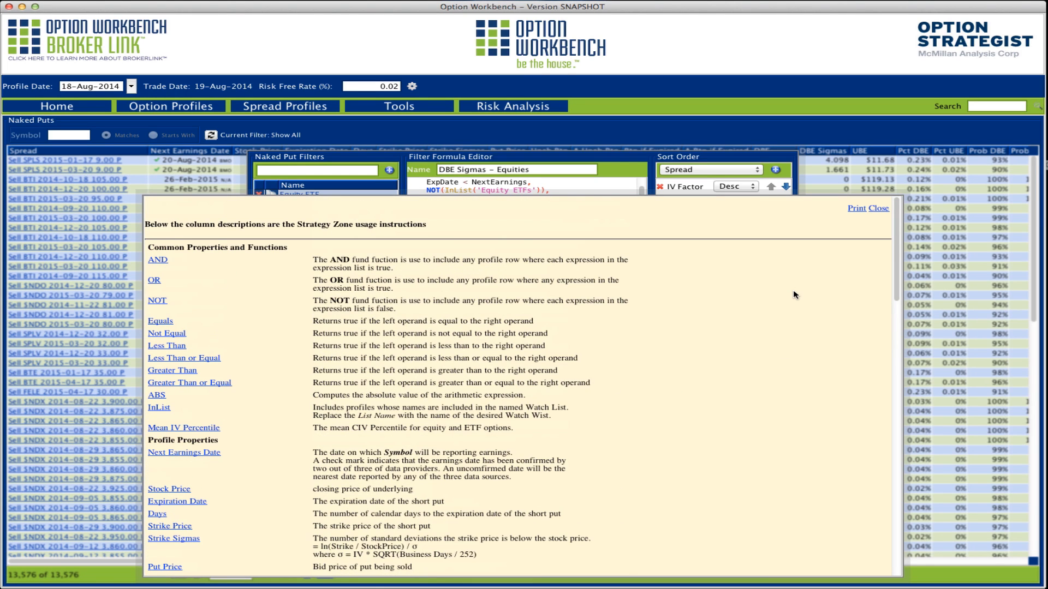
click(879, 209)
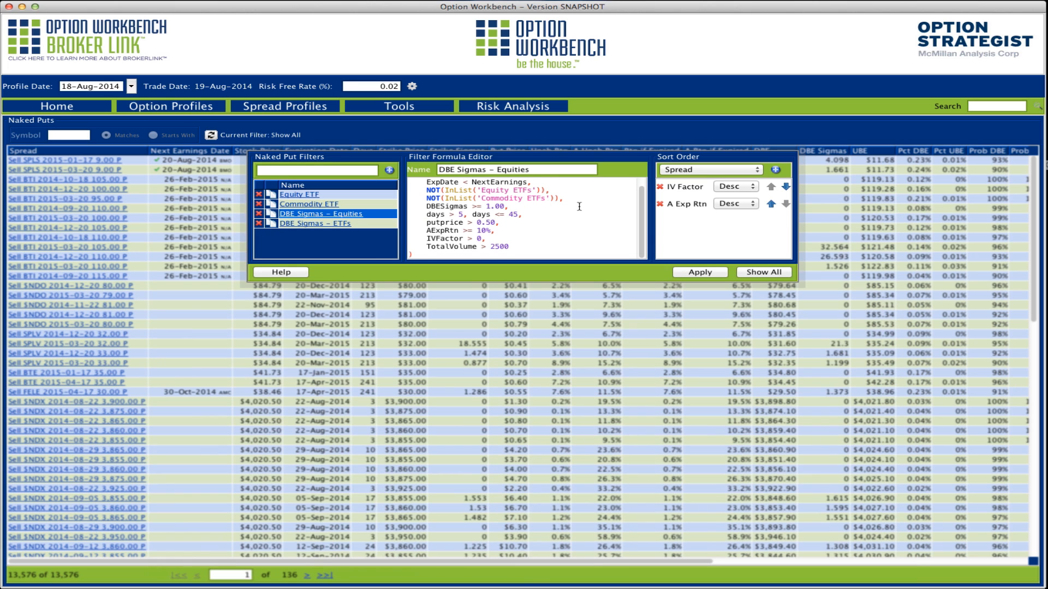
Step: Examine the opening and( function and the ExpDate < NextEarnings condition of the DBE Sigmas – Equities formula
scroll(583, 201, up, 1)
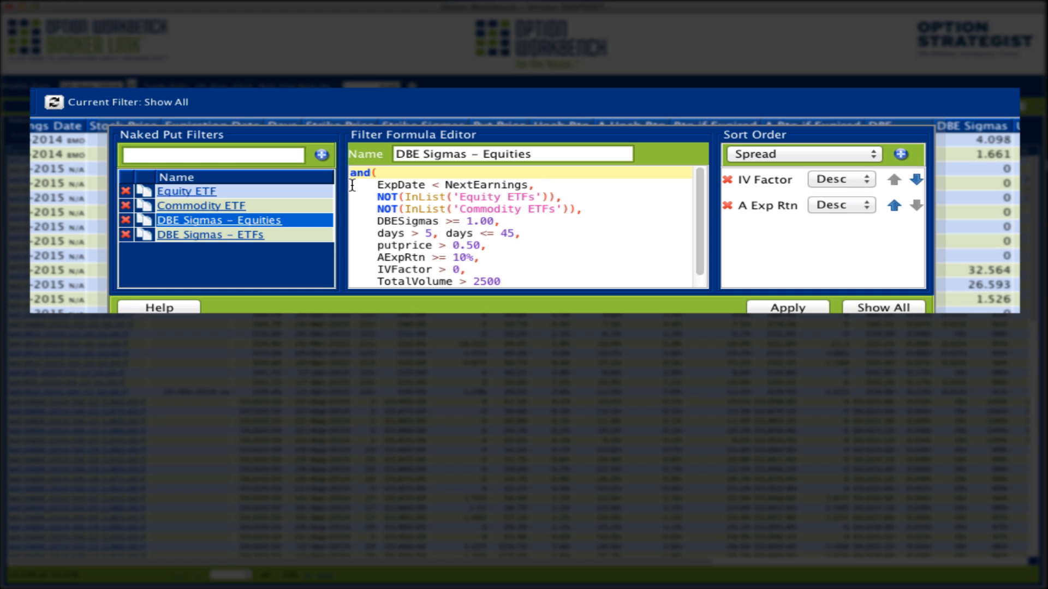
click(352, 186)
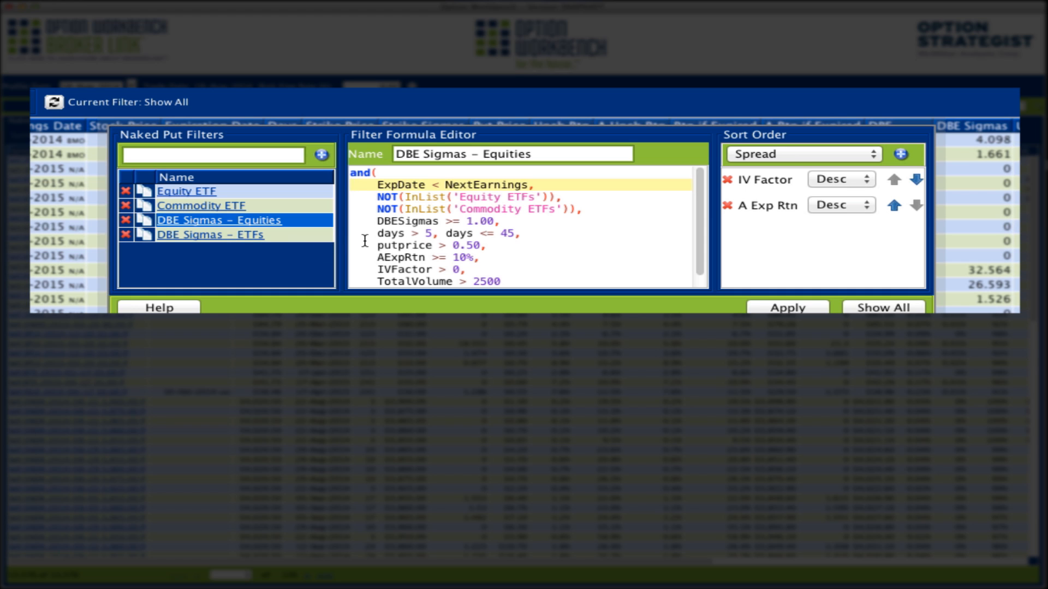
key(Up)
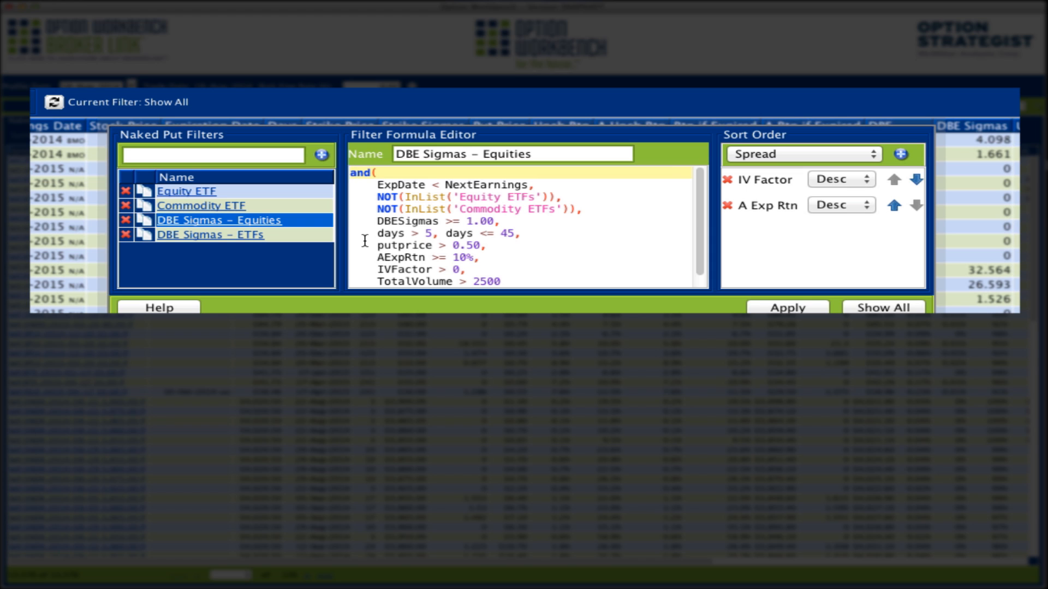
key(Down)
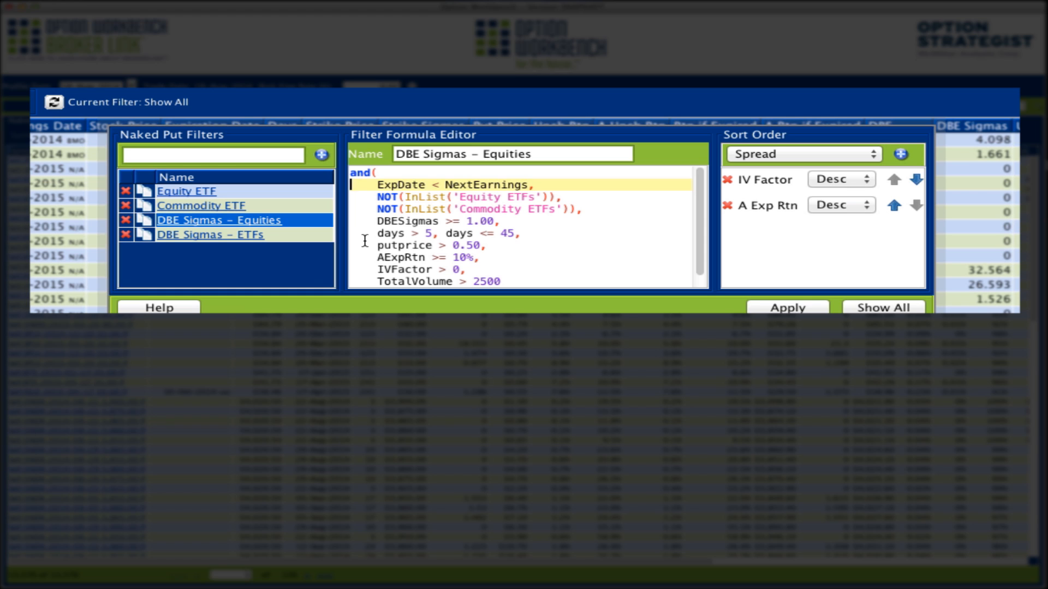
Step: Highlight the two NOT(InList()) conditions for Equity ETFs and Commodity ETFs, together and individually, to examine them
key(Down)
key(shift+Down)
key(shift+Down)
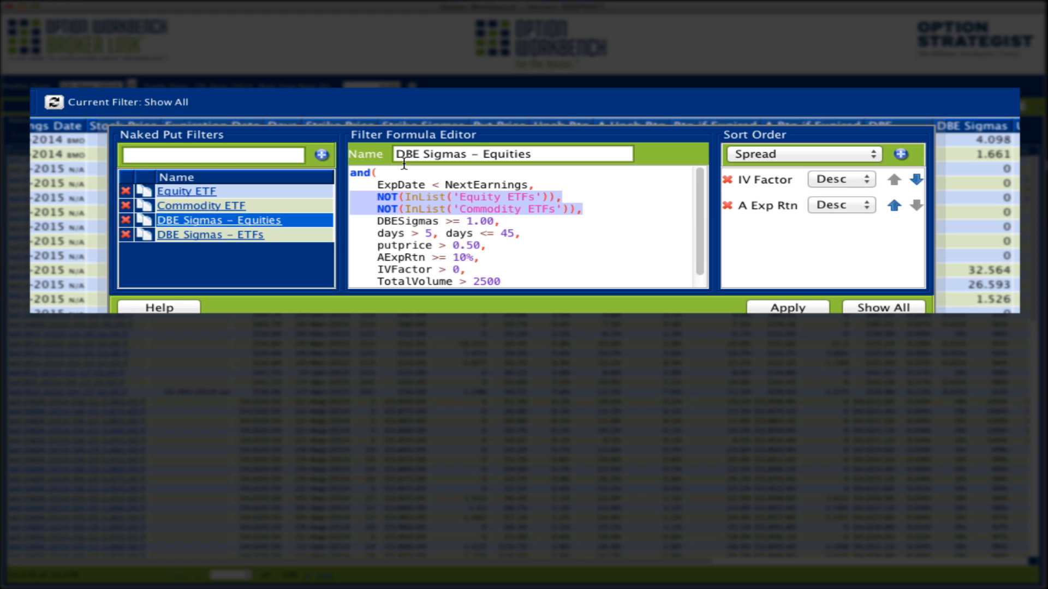
click(385, 197)
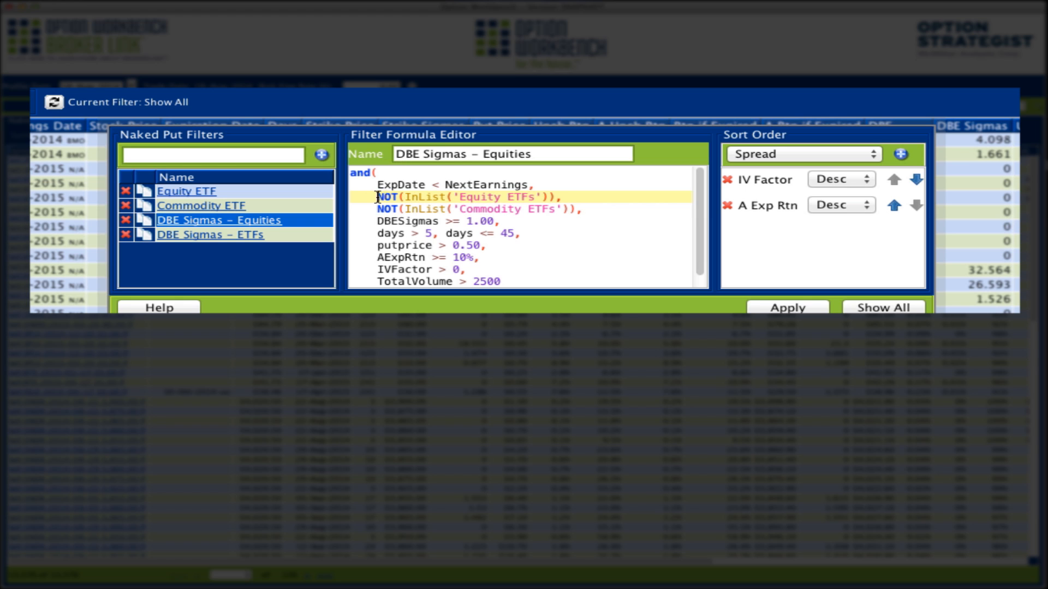
drag(378, 197, 548, 199)
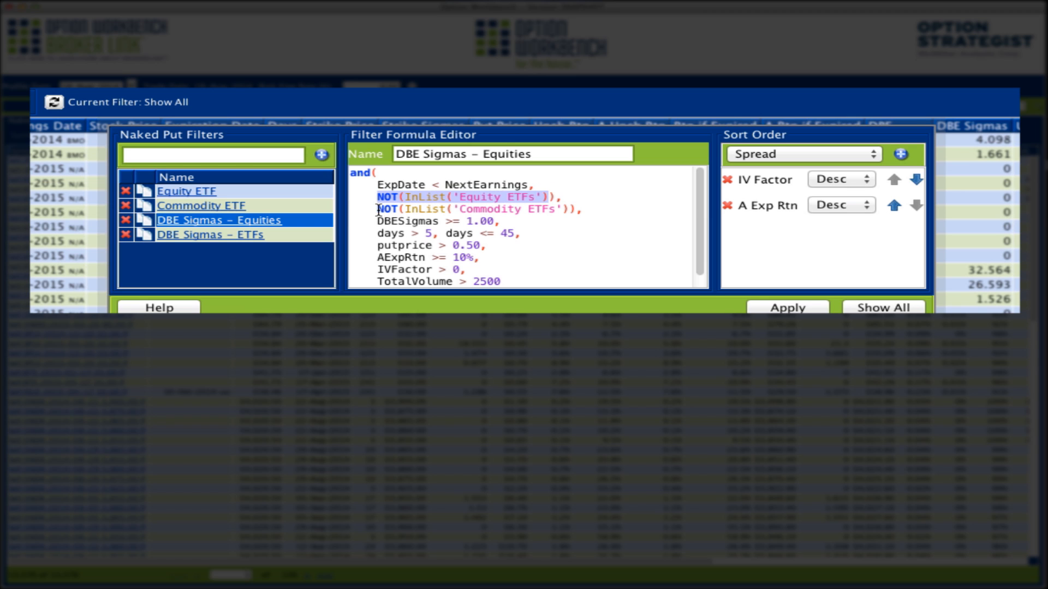
drag(377, 210, 577, 211)
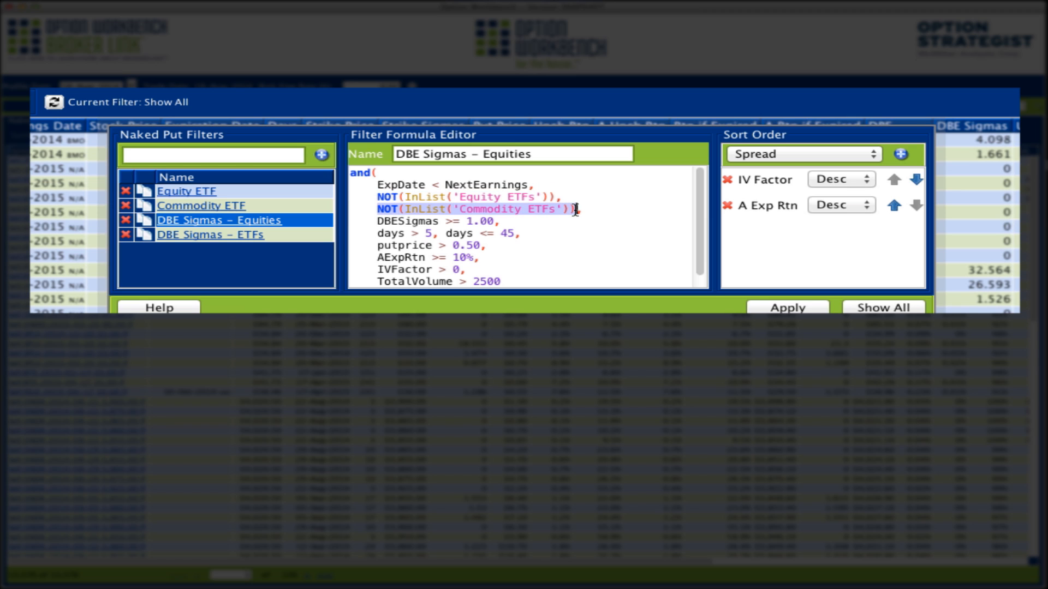
Step: Examine the DBESigmas >= 1.00 condition and the days > 5, days <= 45 expiration range in the formula
click(512, 222)
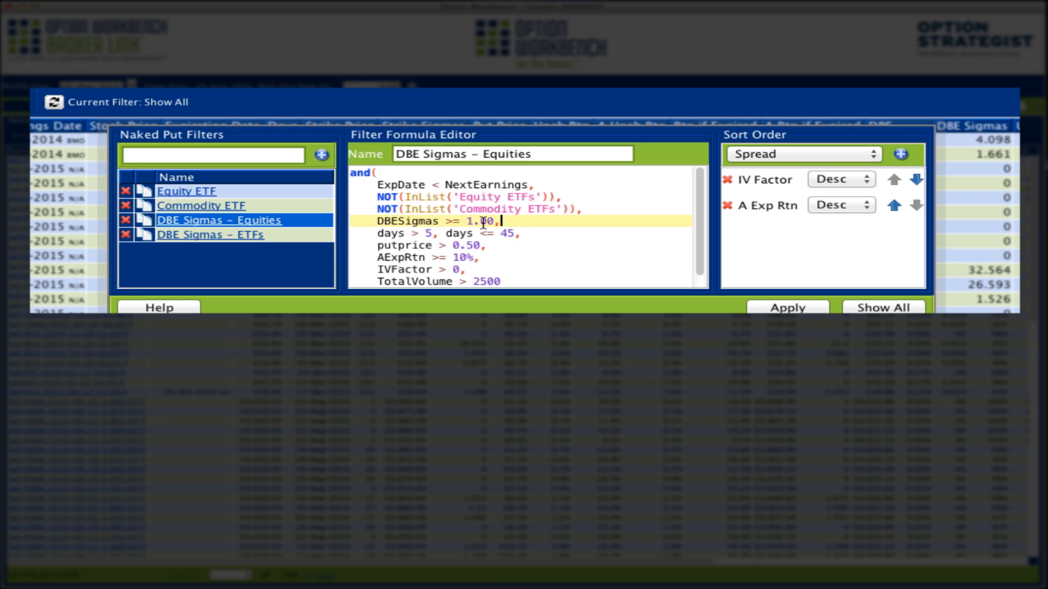
drag(378, 222, 493, 221)
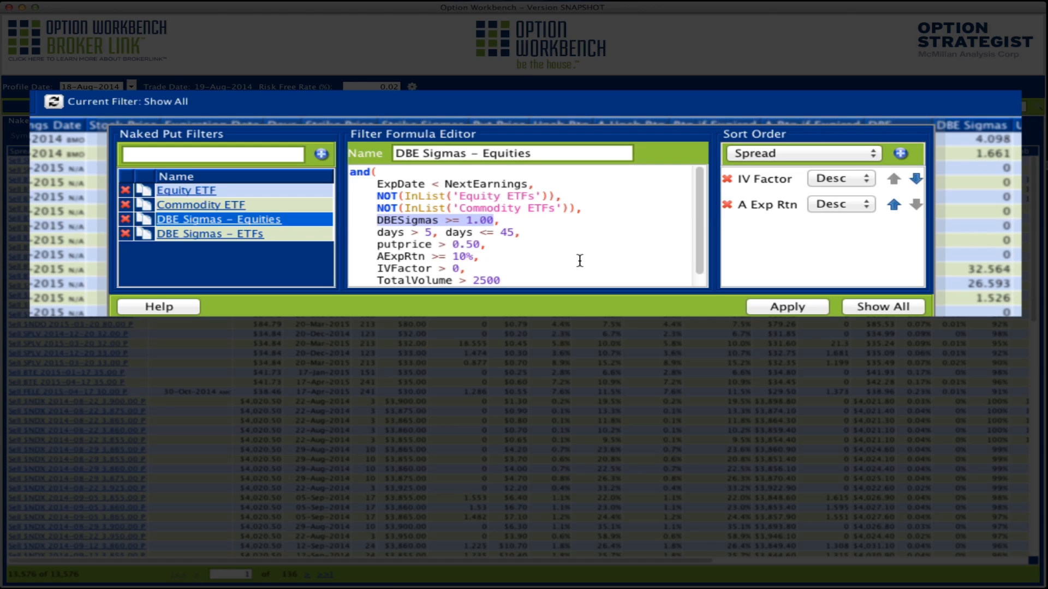
scroll(579, 260, down, 1)
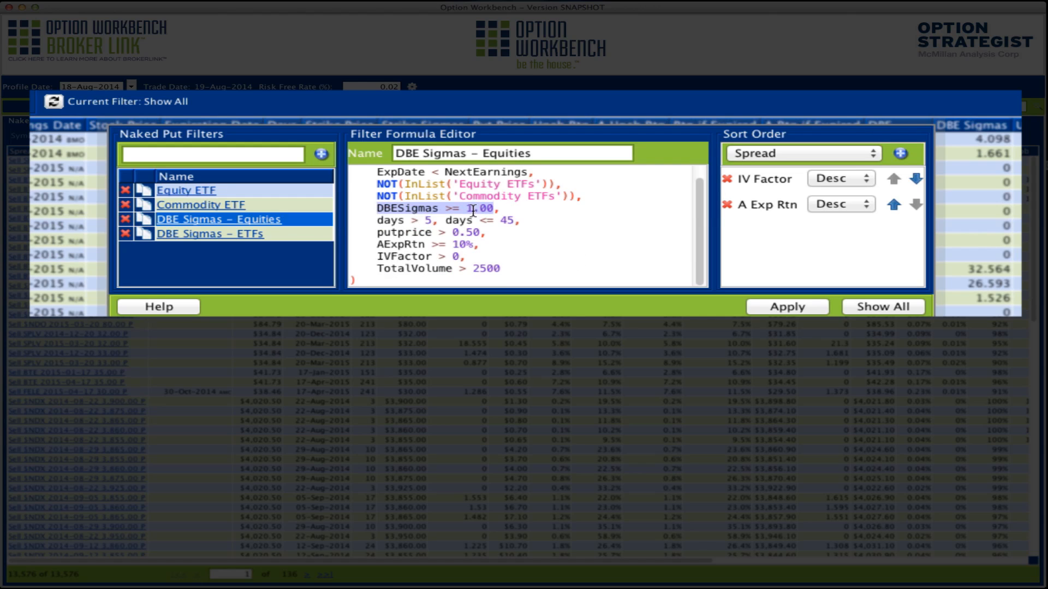
click(404, 212)
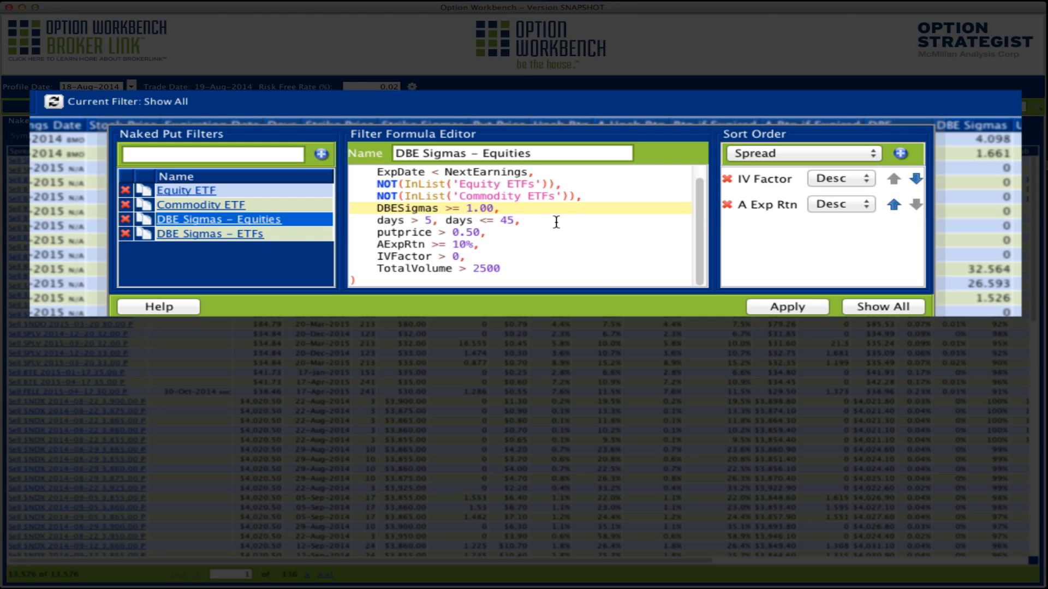
scroll(551, 215, up, 1)
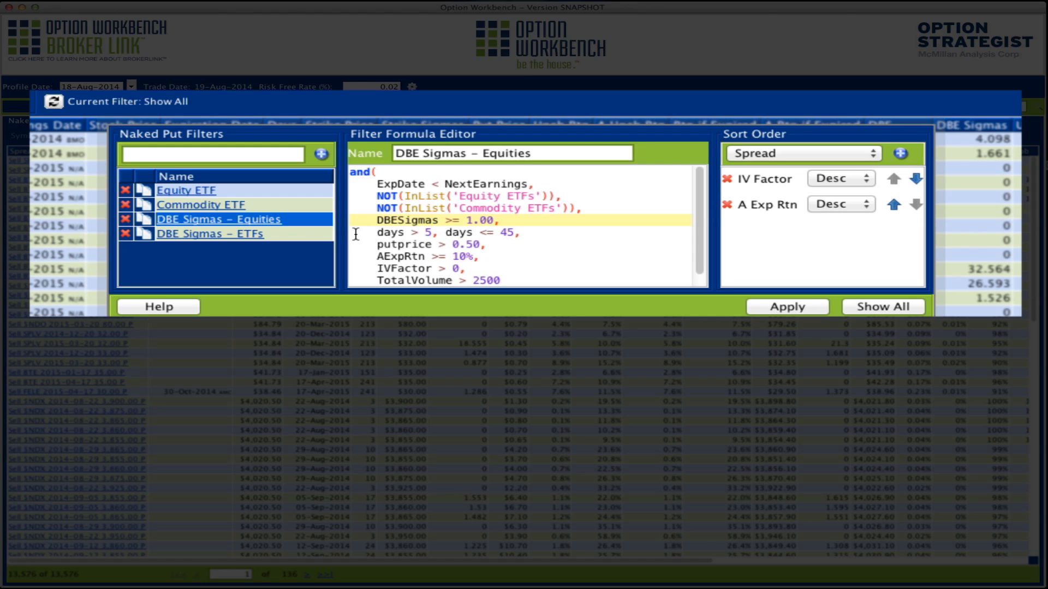
drag(358, 234, 532, 236)
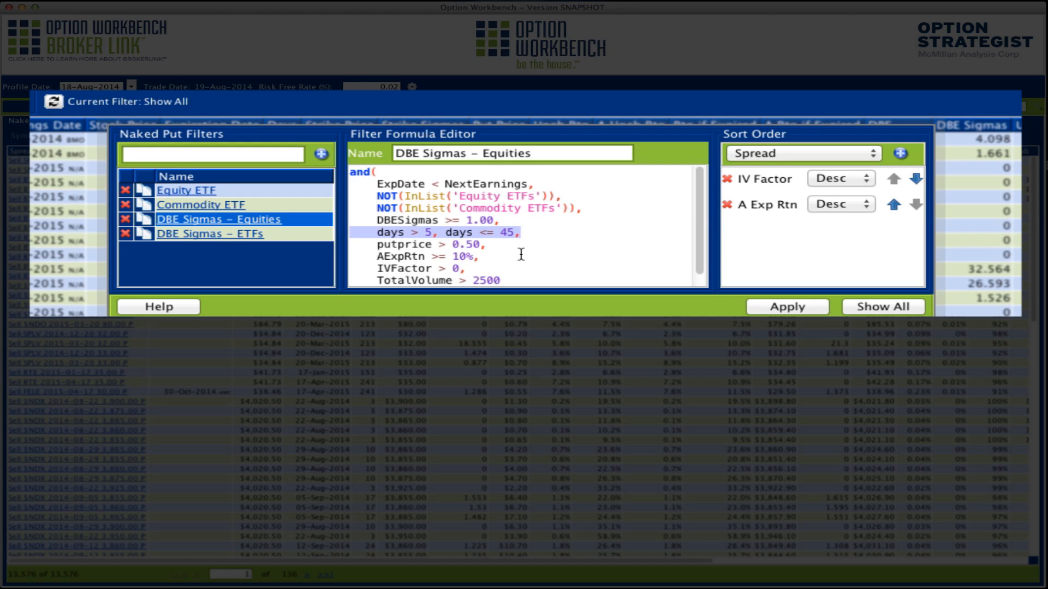
double_click(508, 232)
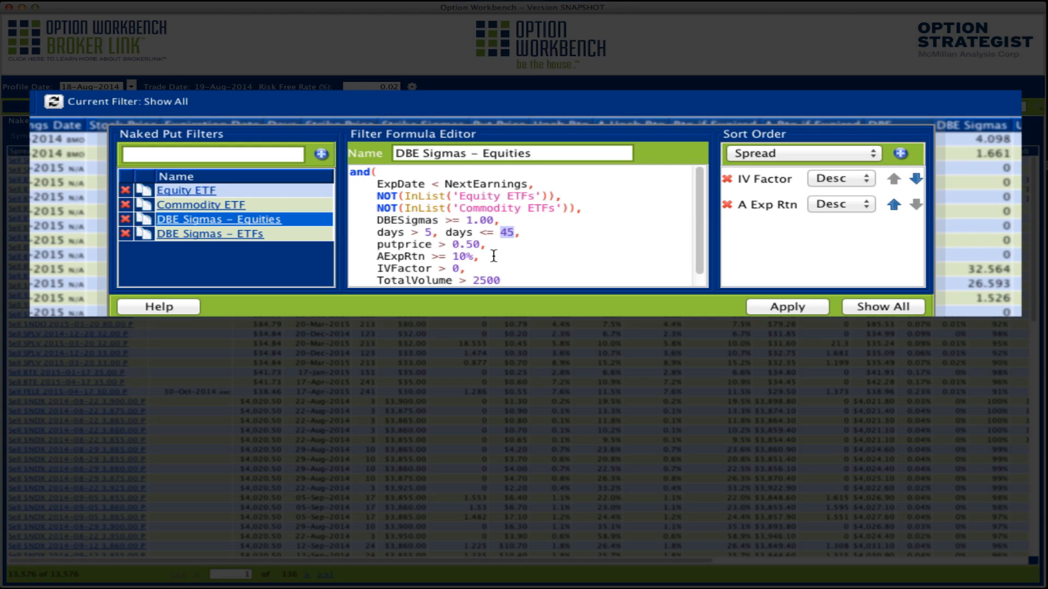
click(515, 233)
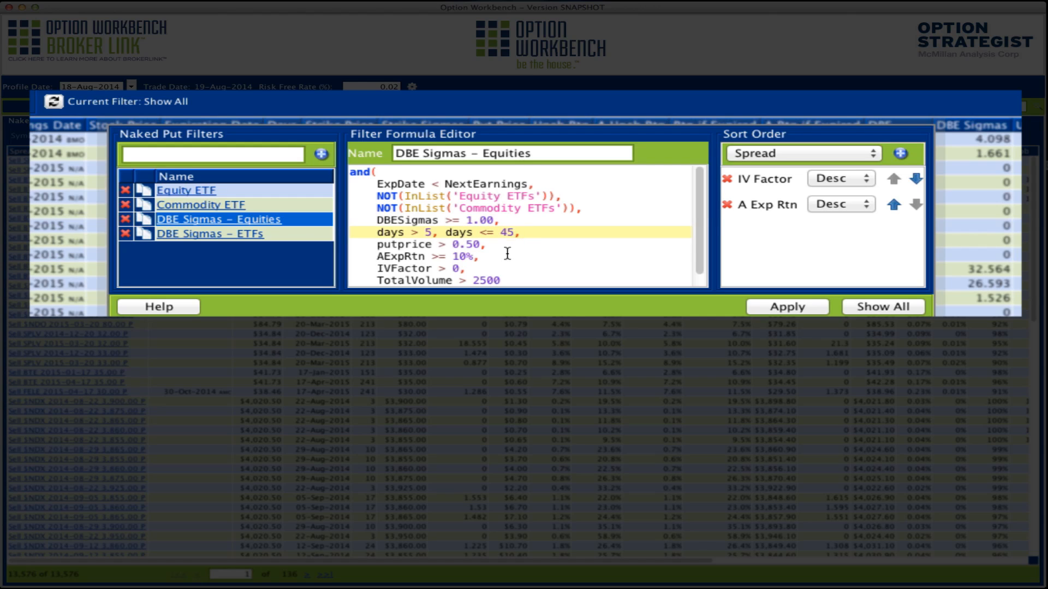
Step: Examine the putprice > 0.50, AExpRtn >= 10% and IVFactor > 0 conditions in the filter formula
scroll(526, 252, down, 1)
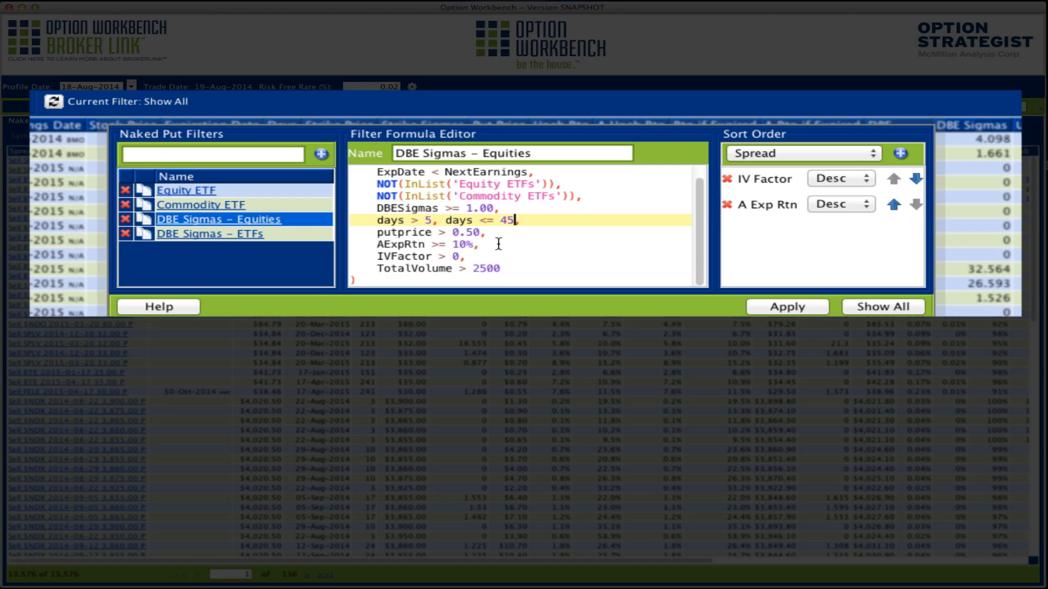
click(351, 231)
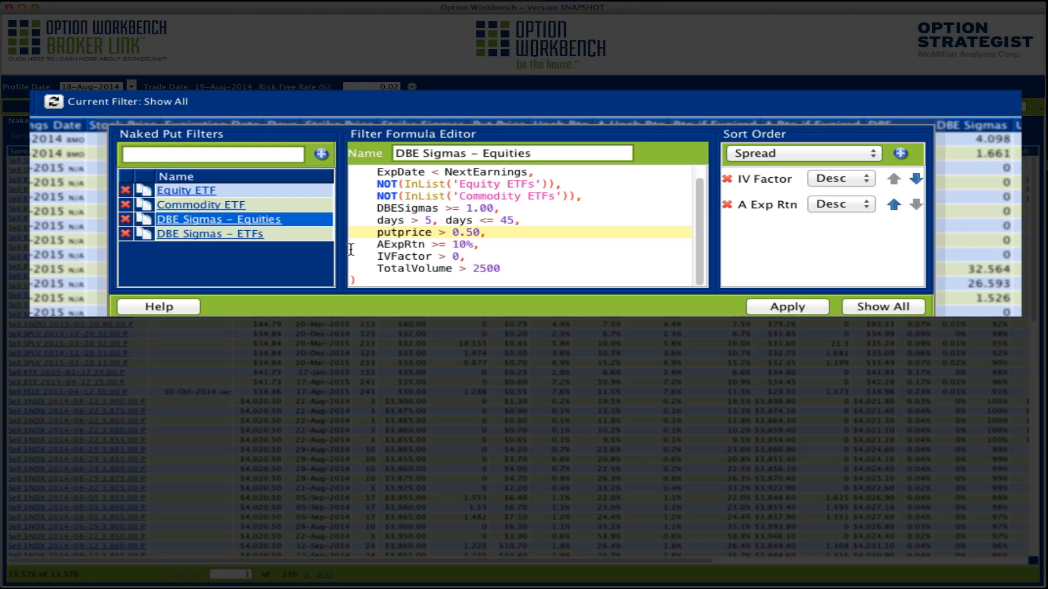
click(353, 247)
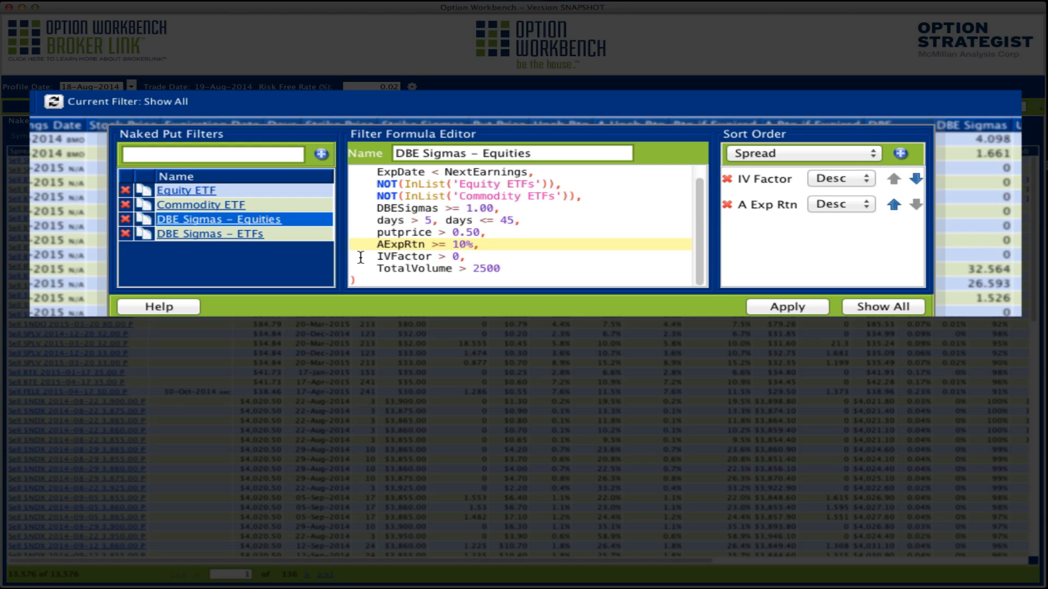
key(Down)
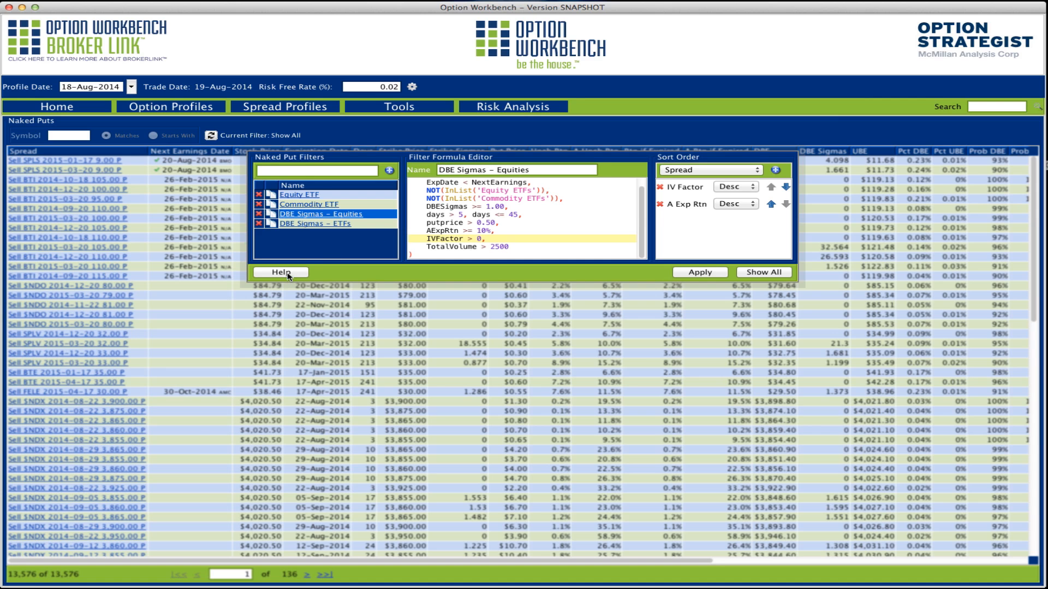
Step: Look up the IV Factor definition in the filter help
click(168, 311)
scroll(641, 396, down, 15)
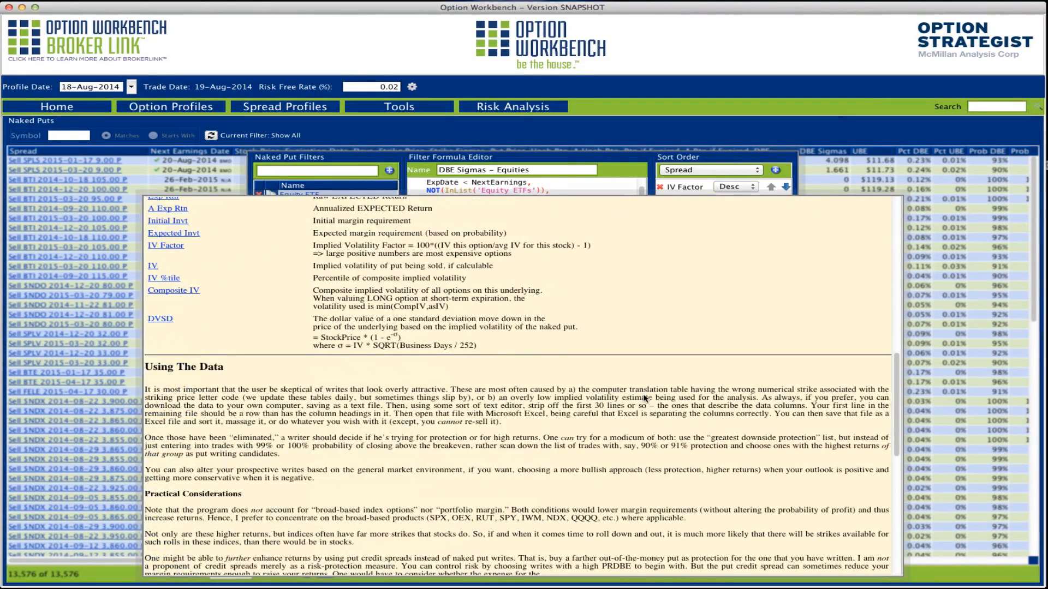
scroll(644, 398, up, 3)
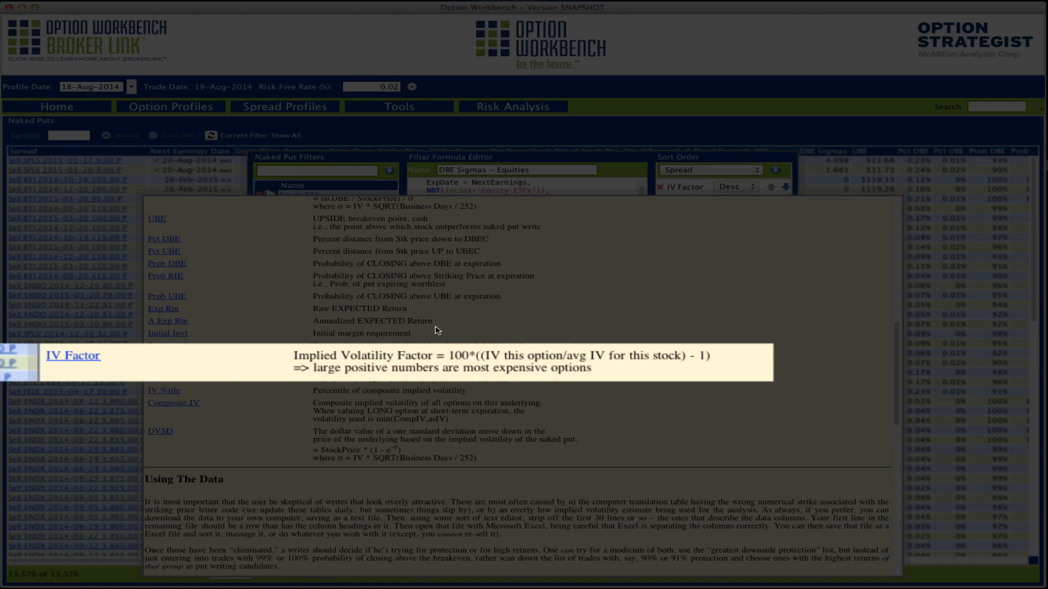
Step: Close the filter help and examine the TotalVolume > 2500 condition in the DBE Sigmas – Equities formula
scroll(790, 294, up, 10)
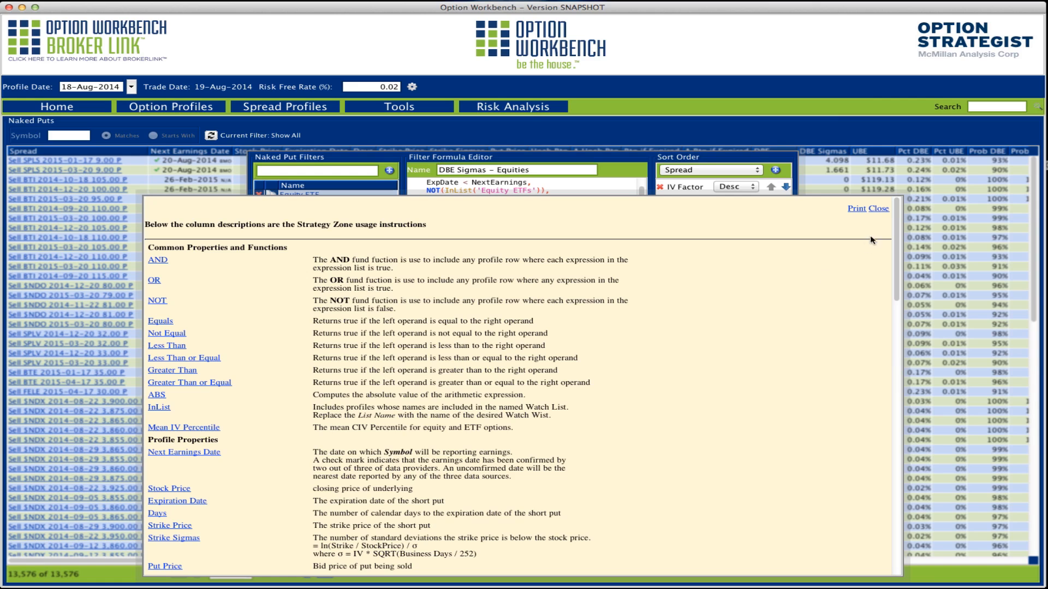
click(879, 209)
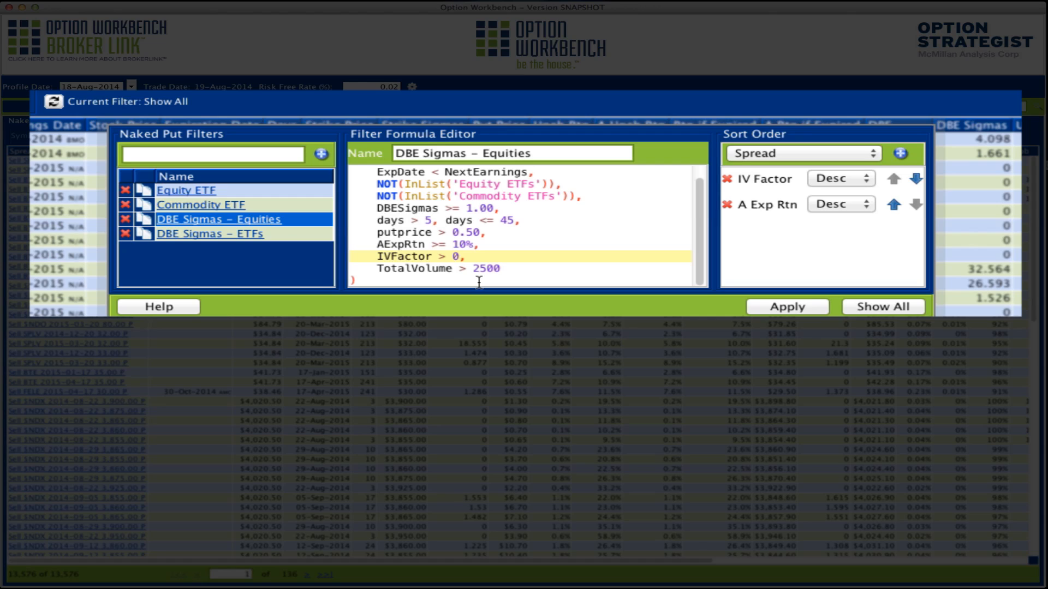
click(350, 269)
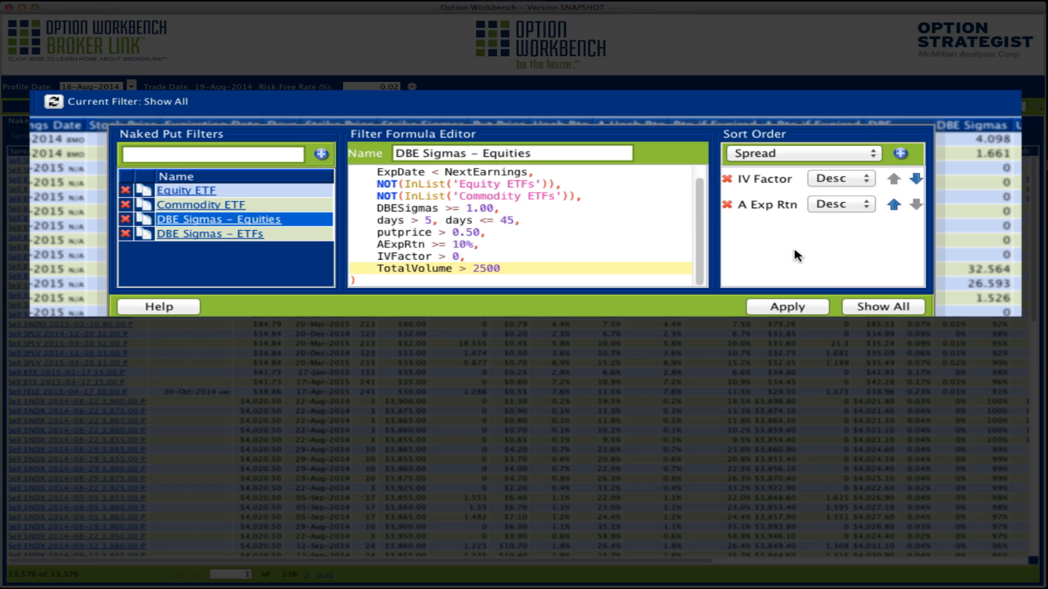
Step: Apply the DBE Sigmas – Equities filter and highlight the first AFSI, VRX and HLF put sales in the results for inspection
click(787, 307)
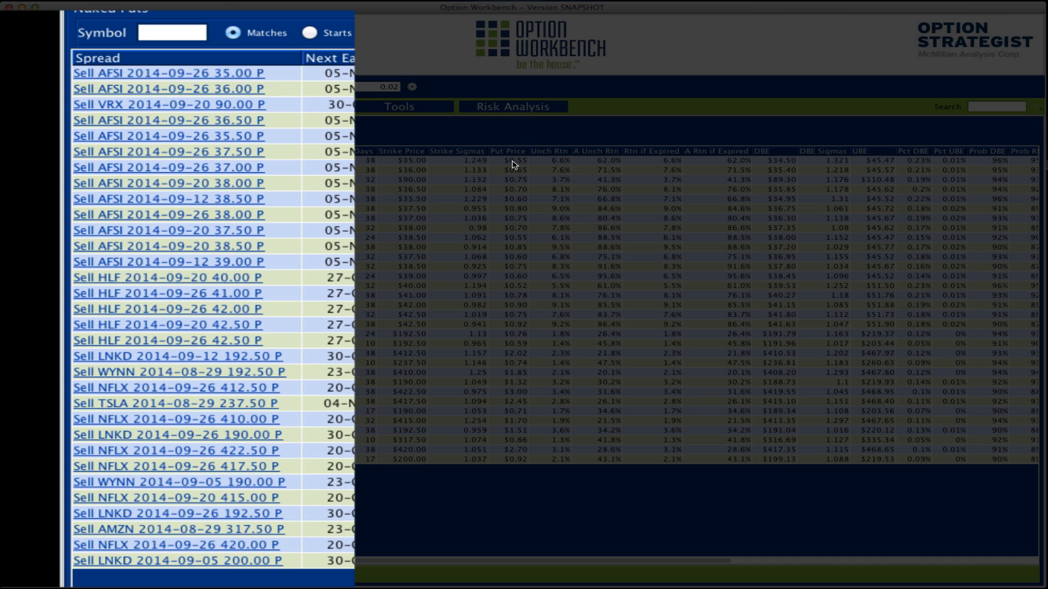
click(513, 161)
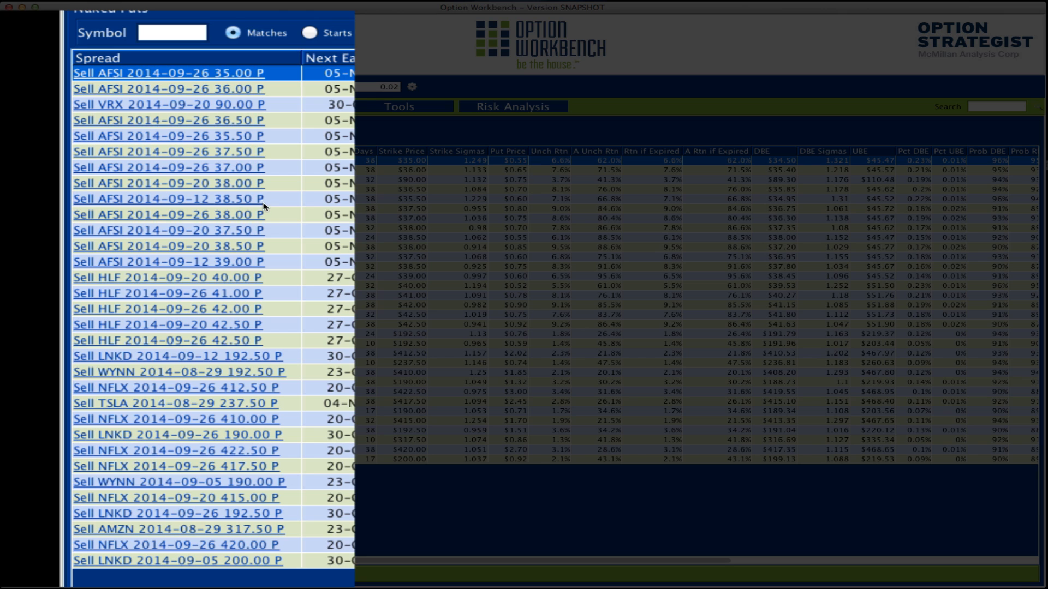
click(333, 105)
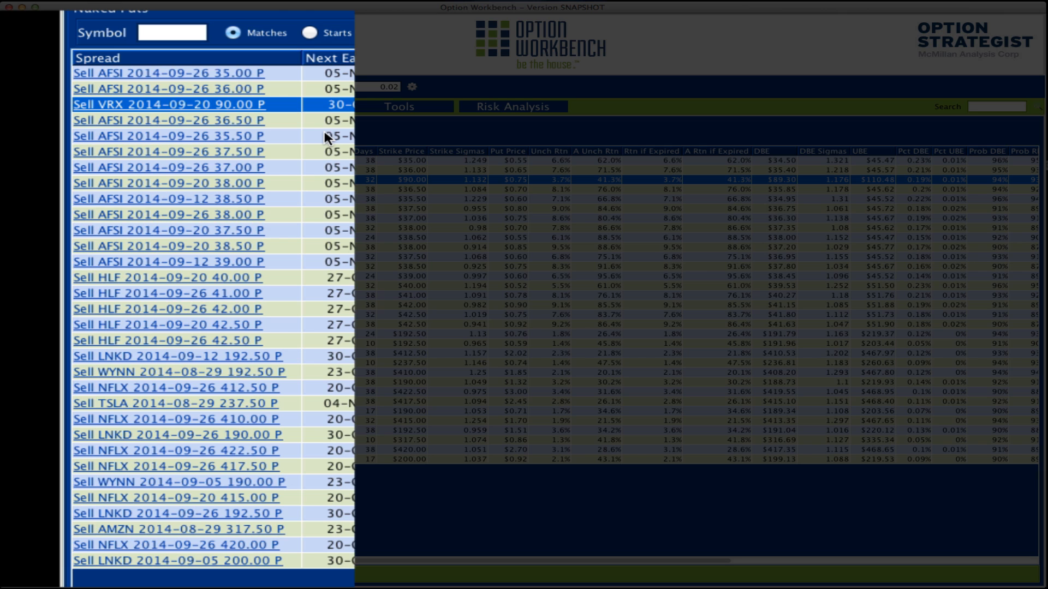
click(290, 277)
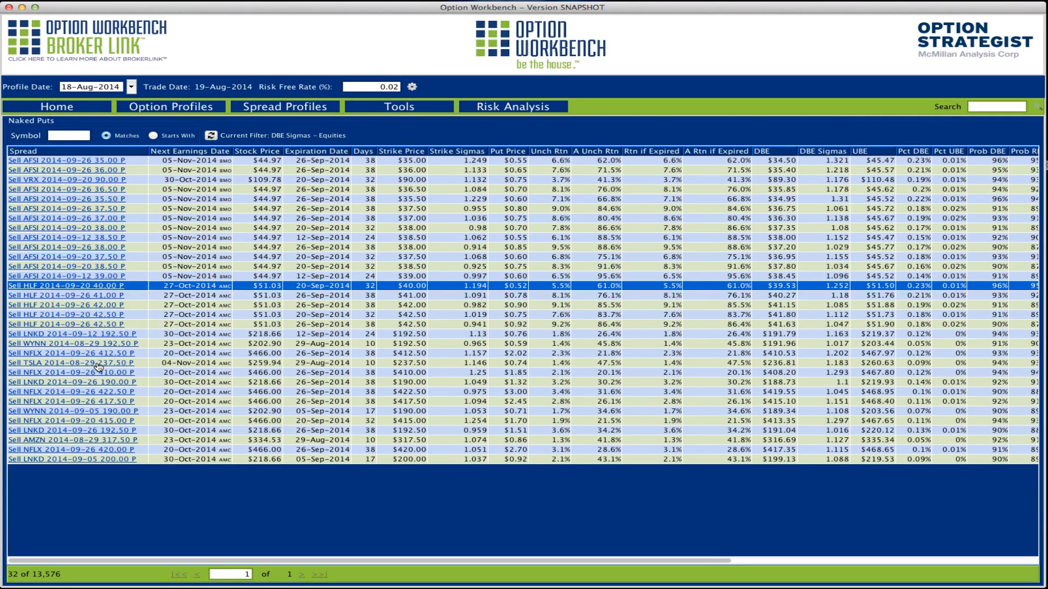
Step: Open the Sell TSLA 2014-08-29 237.50 P candidate for analysis and inspect its Delta Risk chart near an underlying price of $220
click(221, 409)
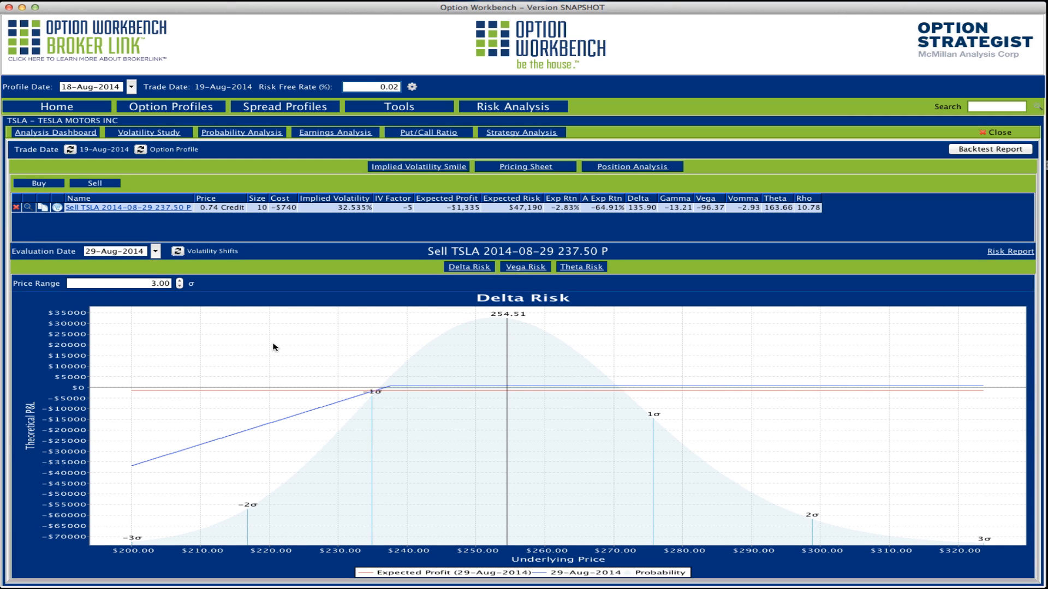
click(273, 347)
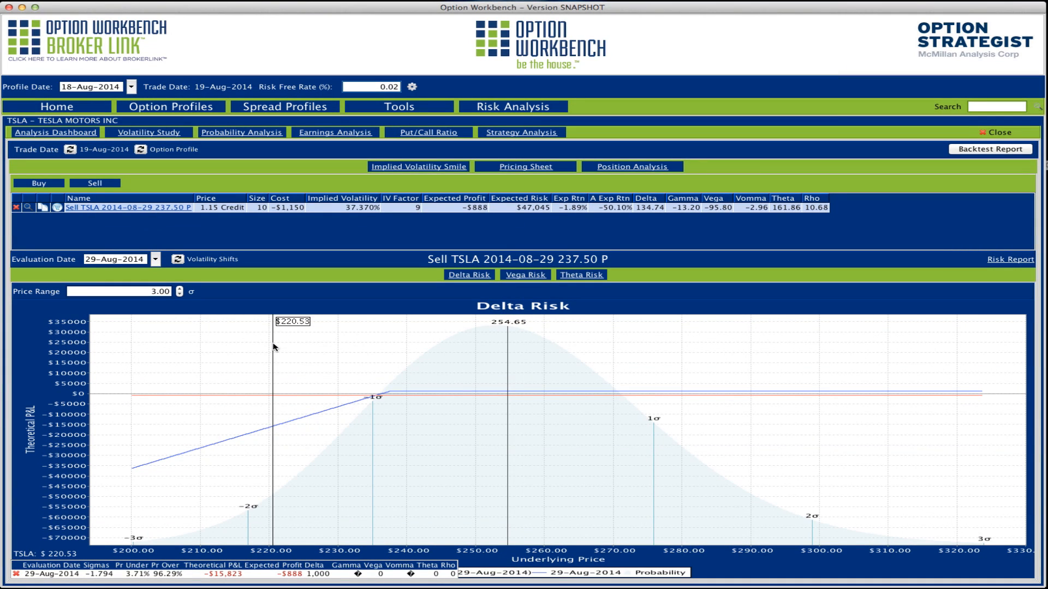
drag(273, 347, 288, 316)
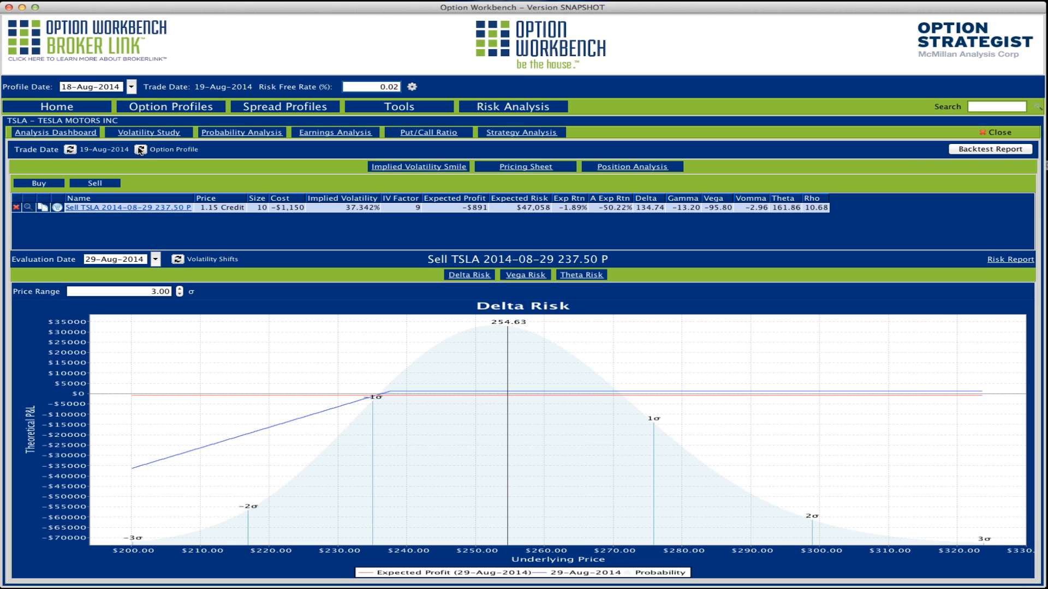
Step: Show the TSLA option profile to examine its price and volatility data, and hide it again
click(140, 149)
click(8, 145)
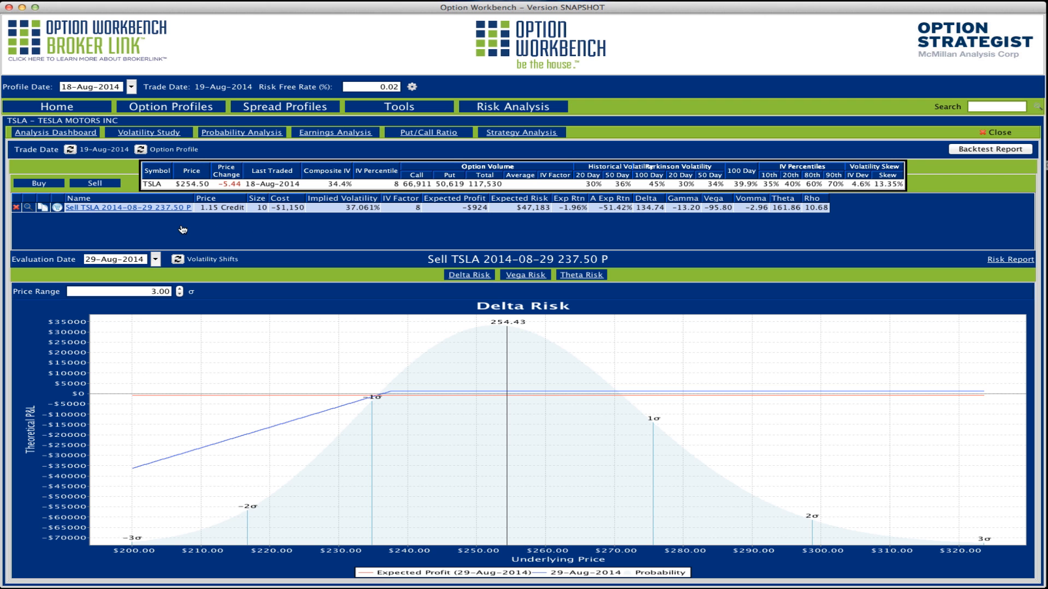
click(142, 151)
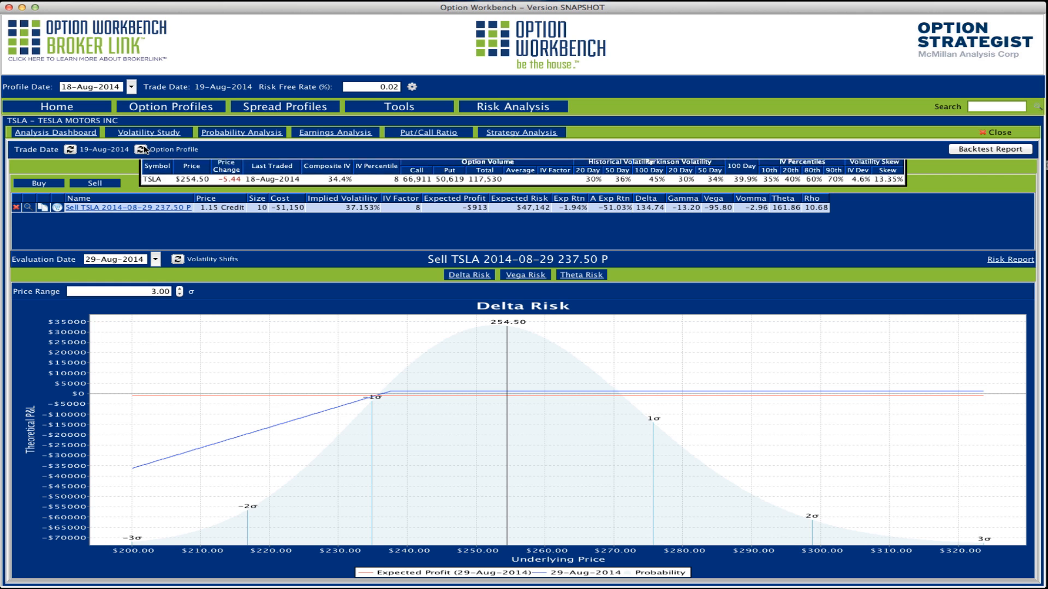
Step: Delete the TSLA 237.50 put sale and begin a new single put sale with expiration 08/29/2014
click(17, 208)
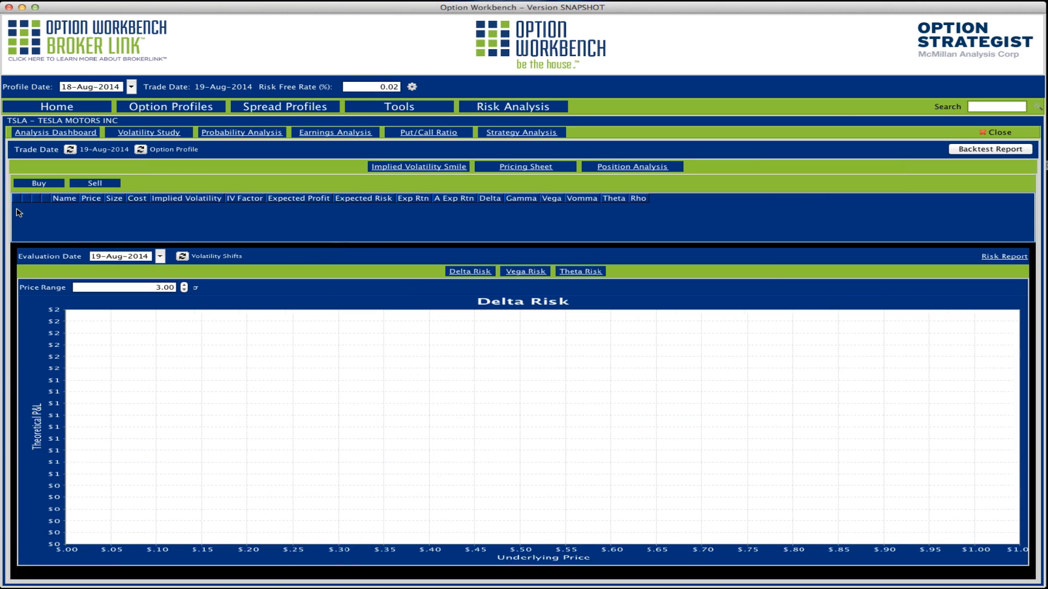
click(92, 185)
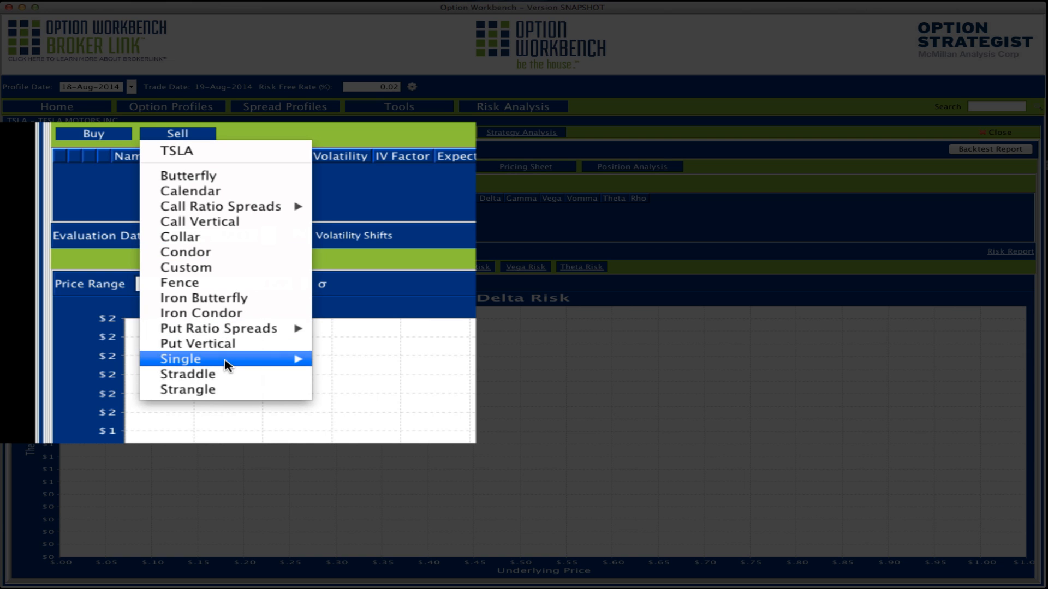
mouse_move(228, 360)
click(341, 374)
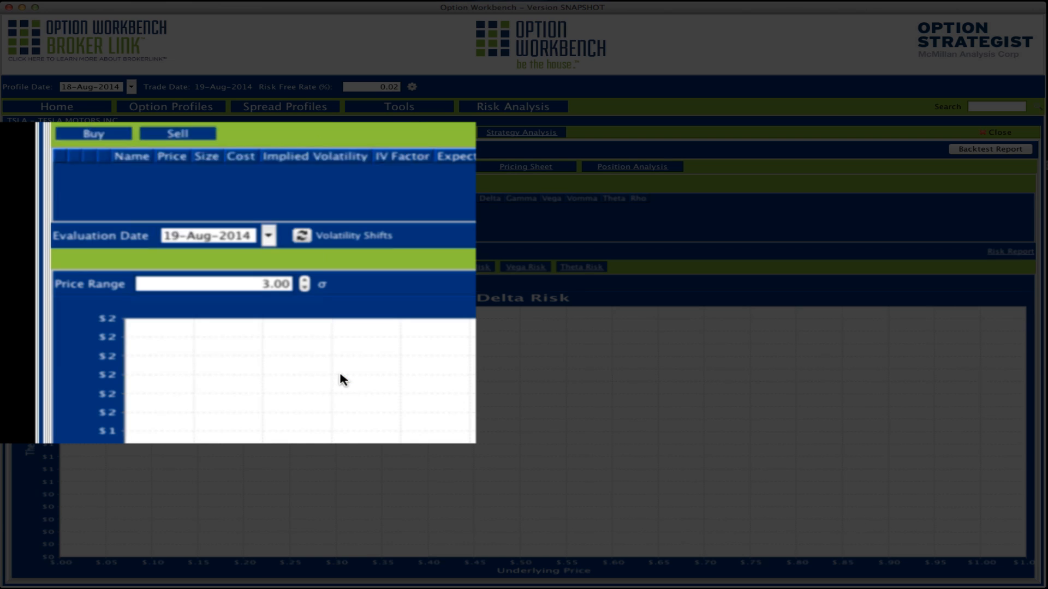
click(330, 168)
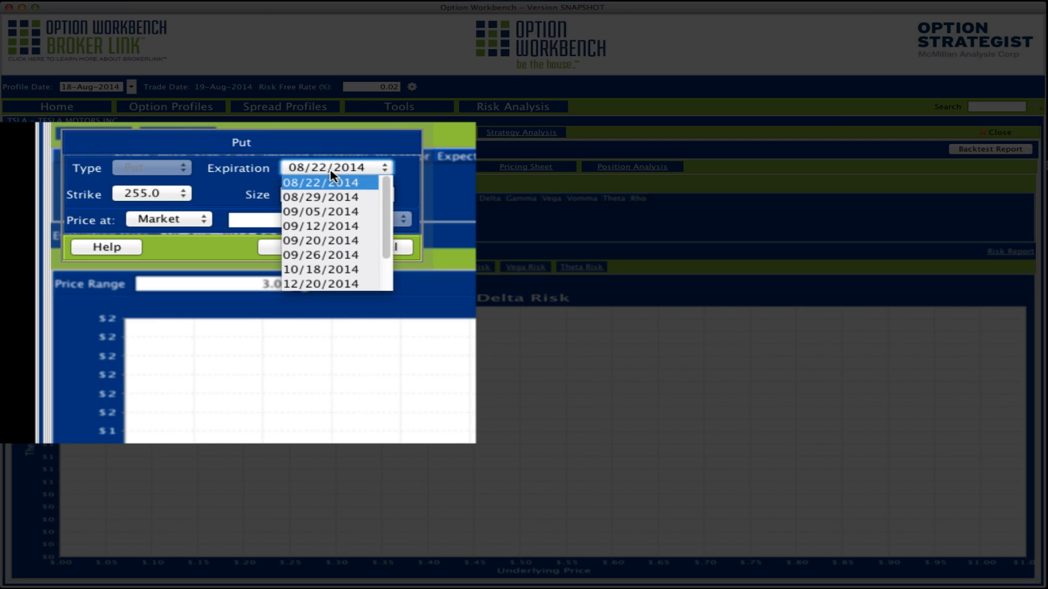
click(331, 197)
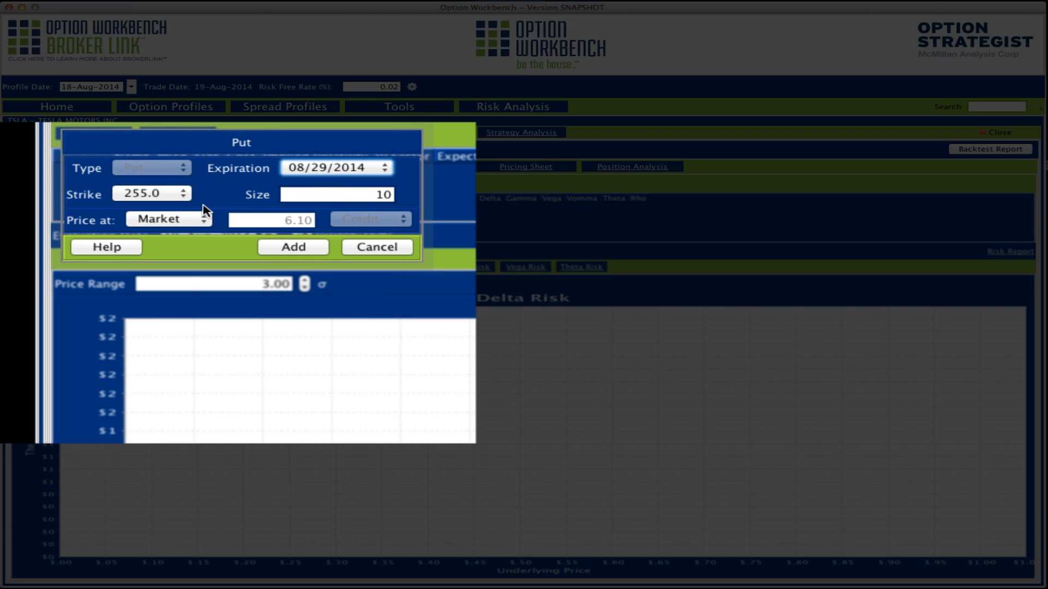
Step: Set the put's strike to 232.5 and its pricing to Mid, and add the sale to the TSLA positions
click(161, 200)
scroll(164, 243, up, 5)
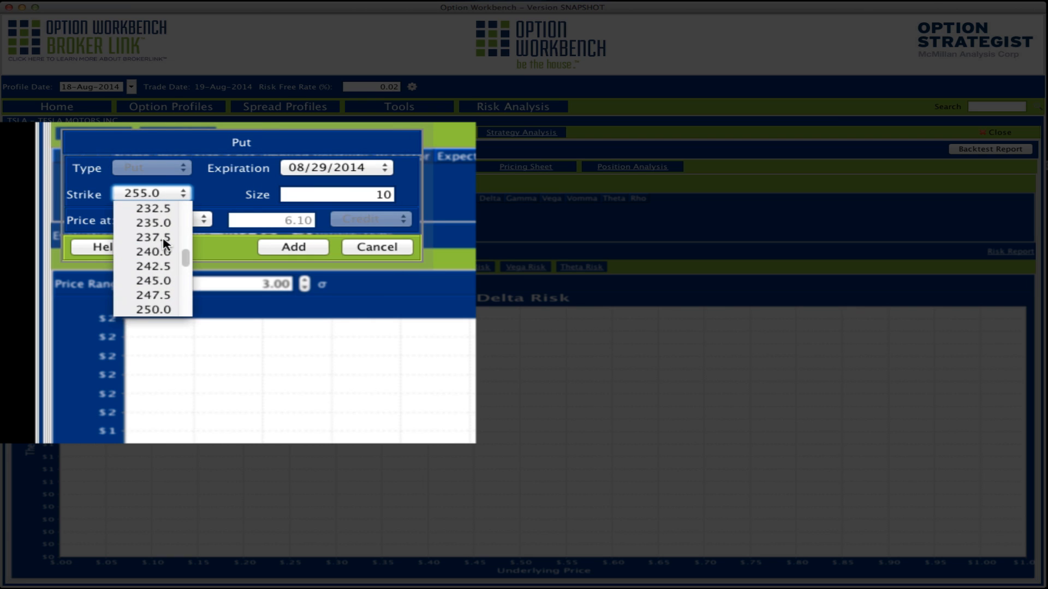
click(161, 208)
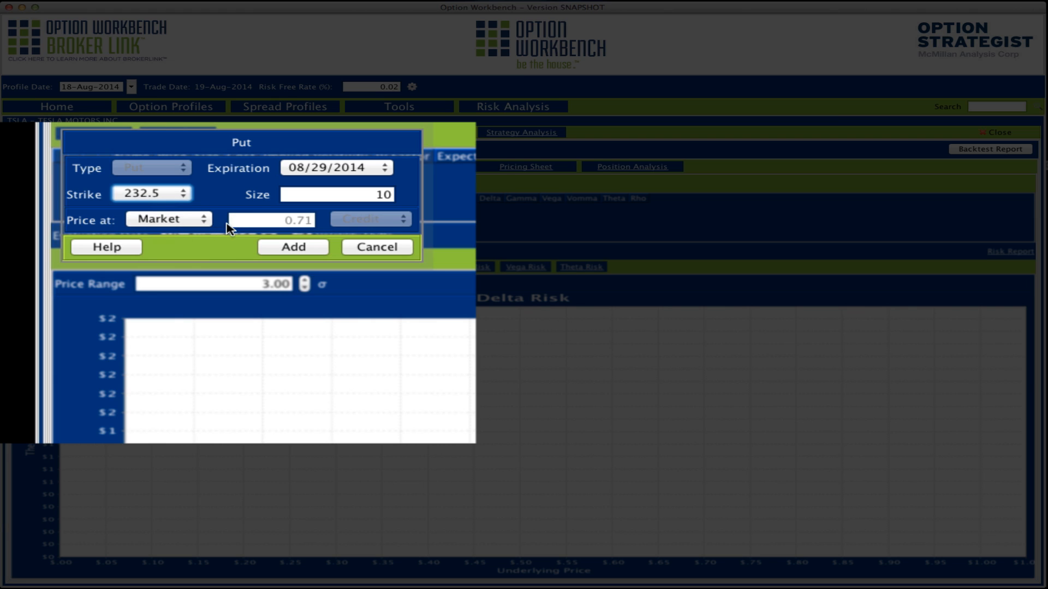
click(192, 223)
click(160, 235)
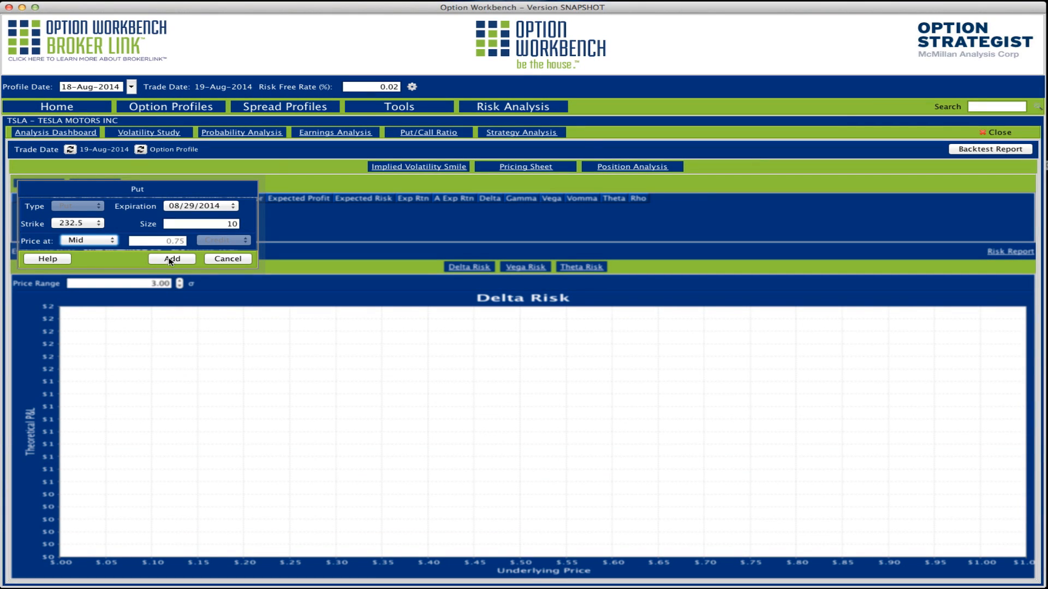
click(170, 259)
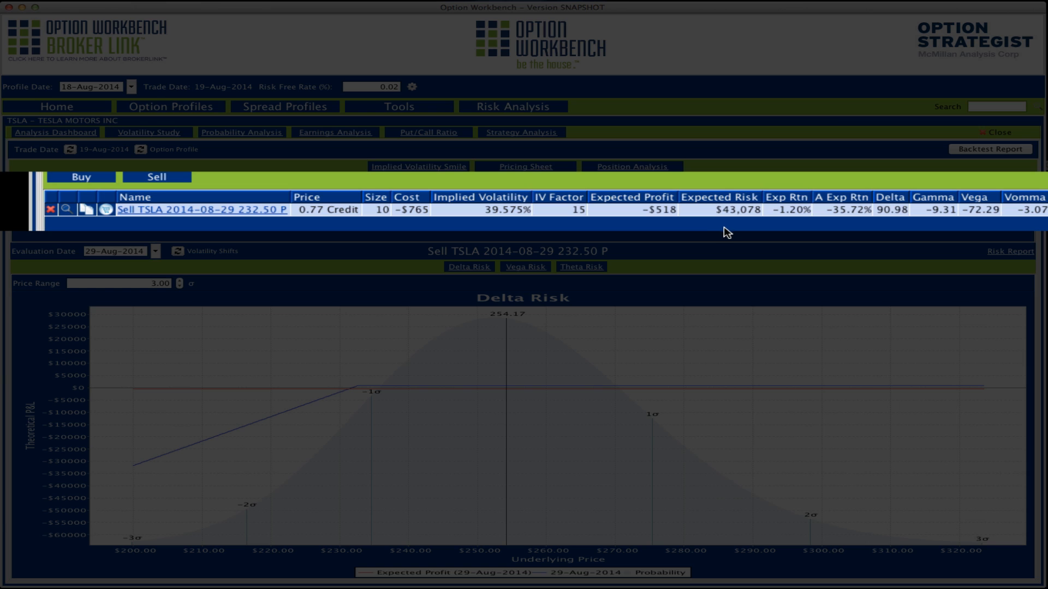
Step: Examine the Delta Risk chart of the 232.50 put sale and display the TSLA option profile
click(380, 343)
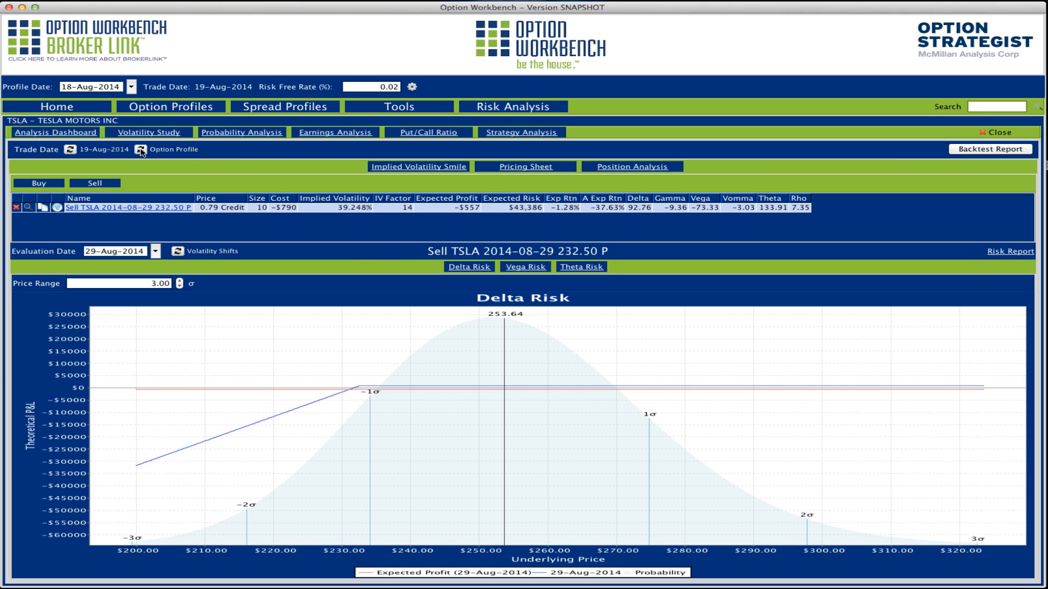
mouse_move(141, 151)
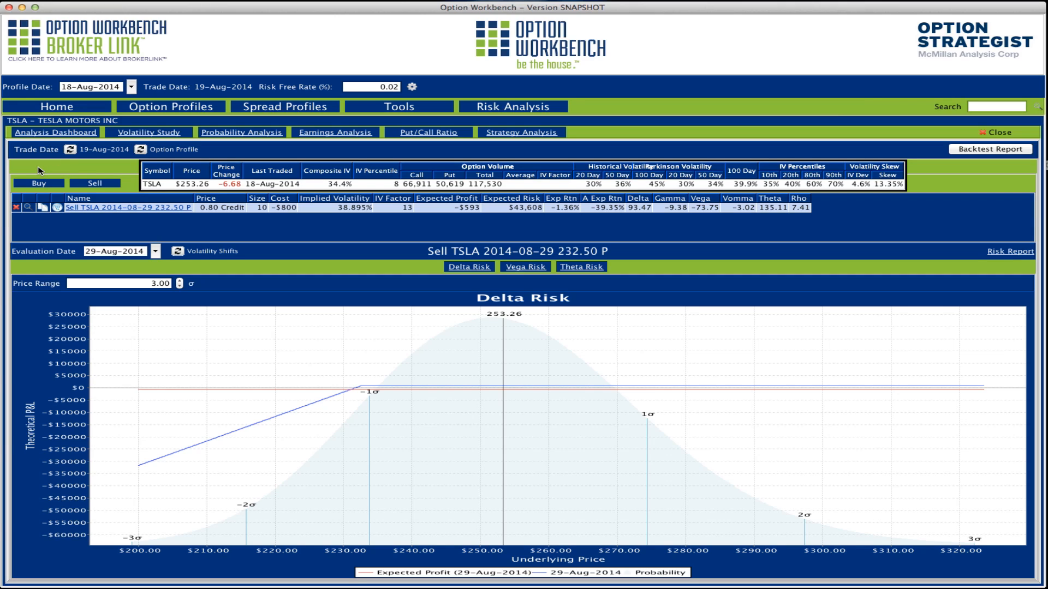
Step: Add a TSLA 252.50 straddle purchase expiring 08/29/2014 to compare with the put sale, and delete it from the positions
click(35, 185)
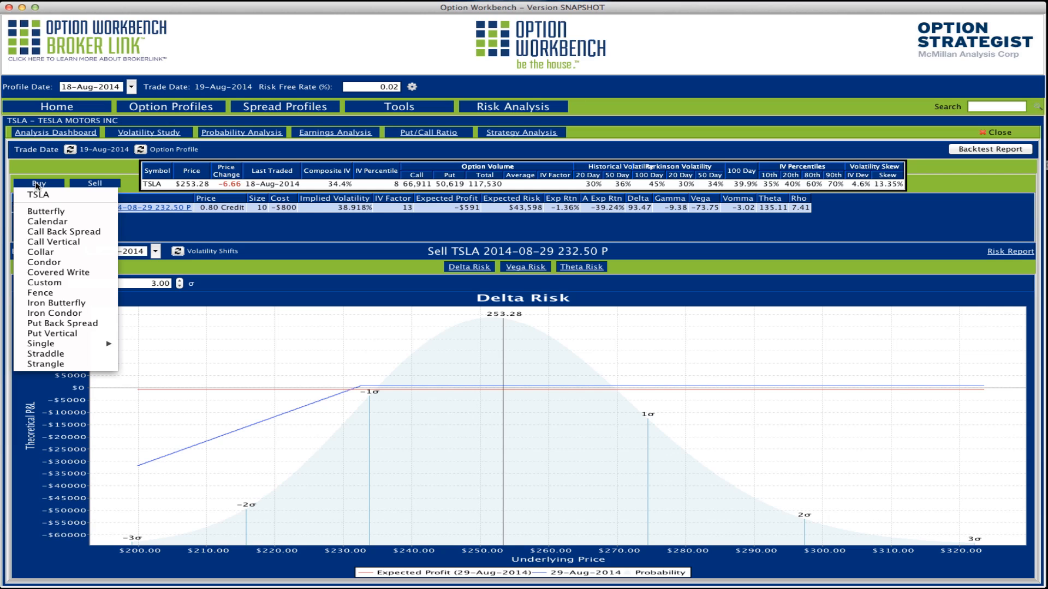
click(57, 355)
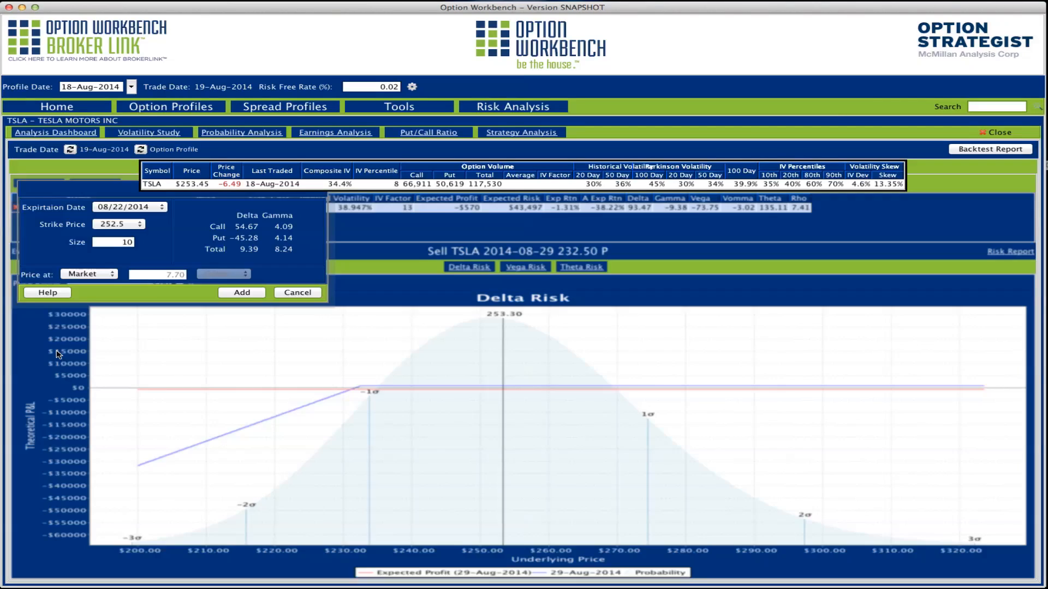
click(126, 209)
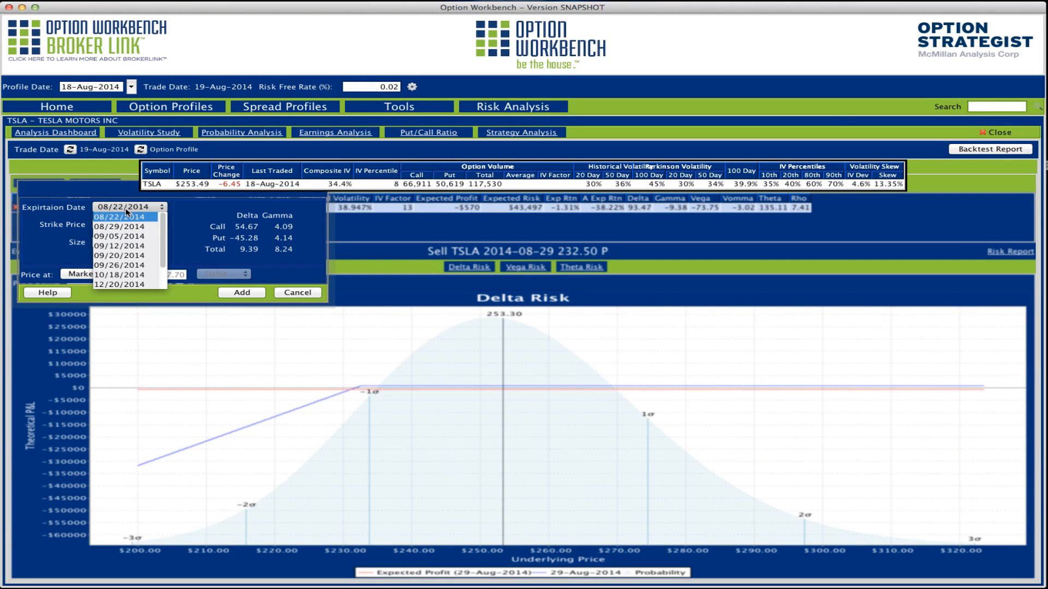
click(122, 226)
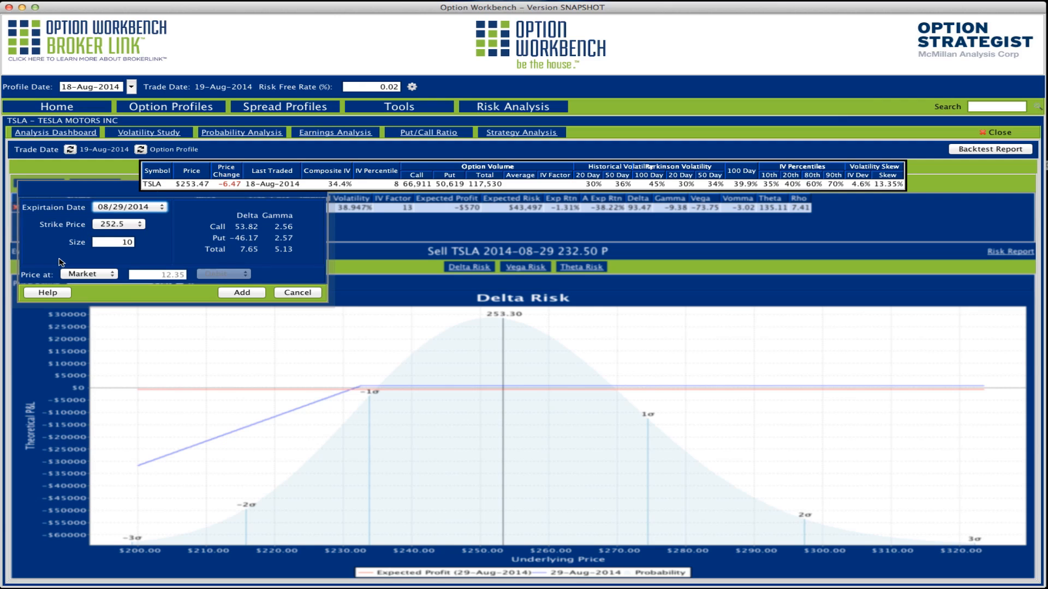
click(242, 293)
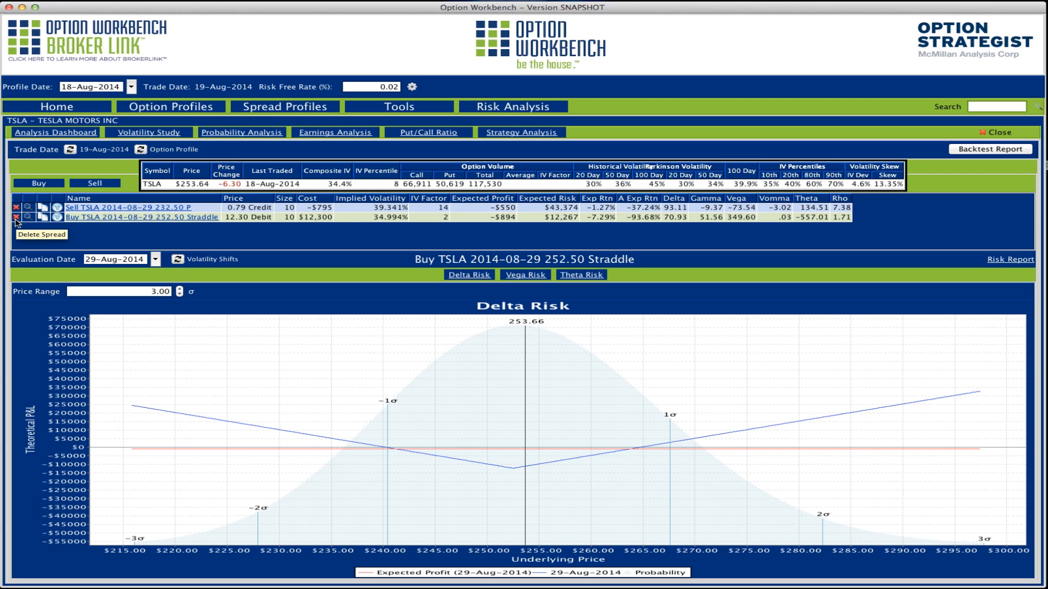
click(16, 218)
click(16, 218)
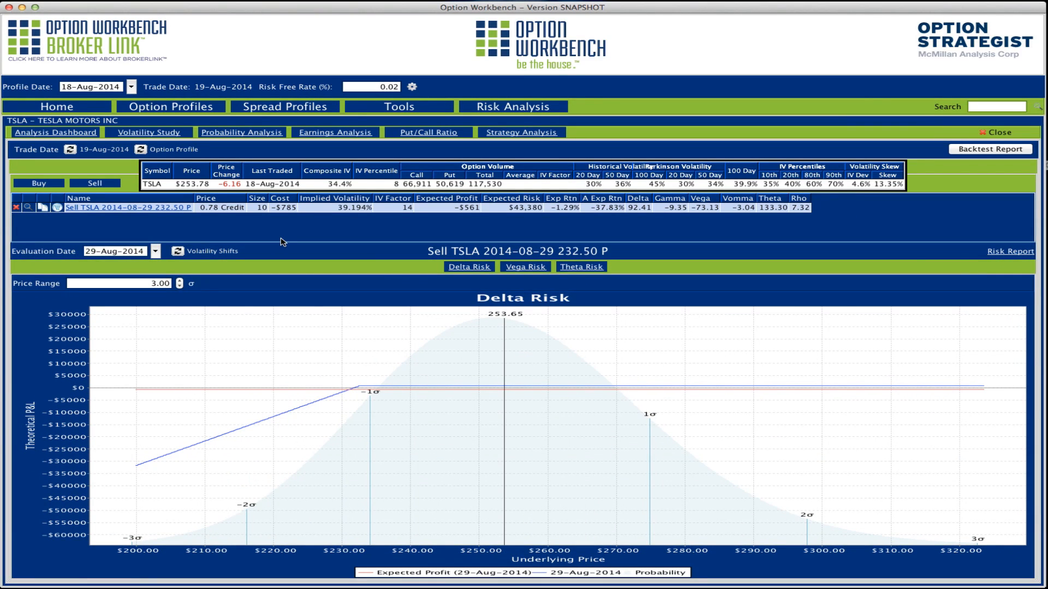
Step: Open the TSLA probability analysis, exclude earnings dates and set the time frame to 3 yrs
click(239, 137)
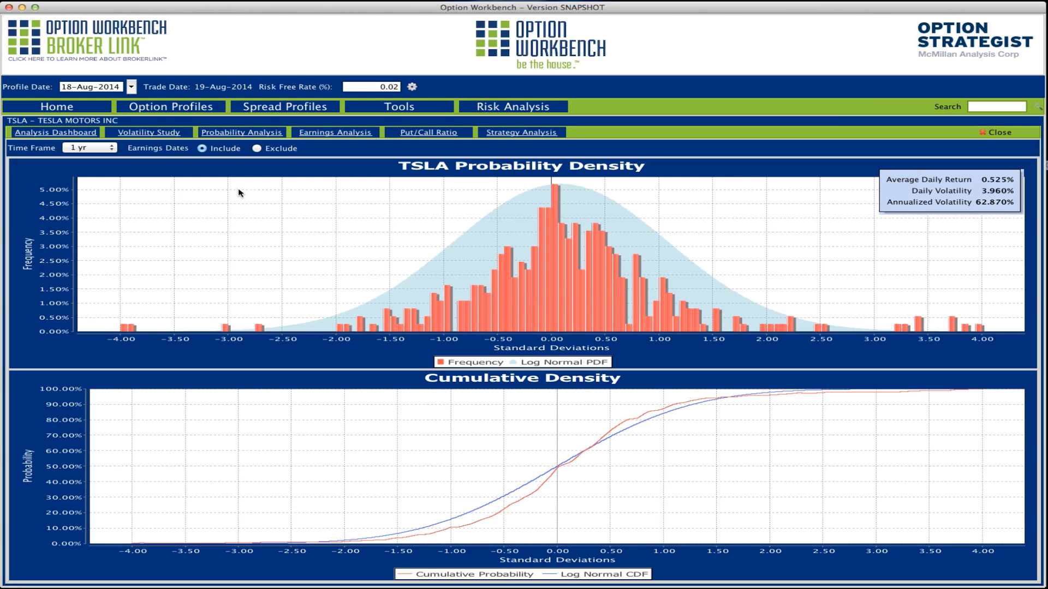
click(257, 148)
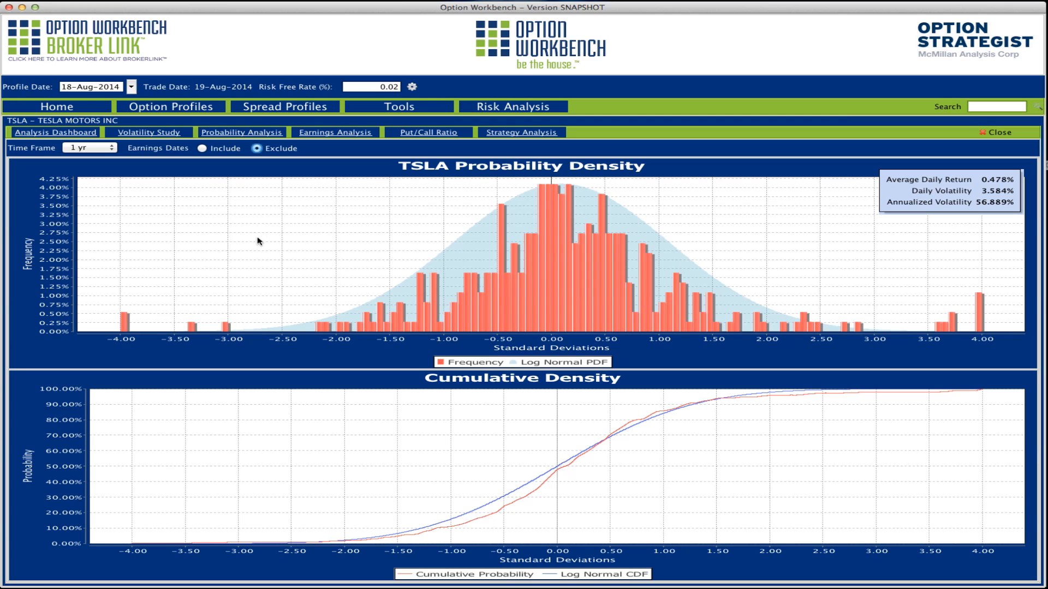
click(86, 153)
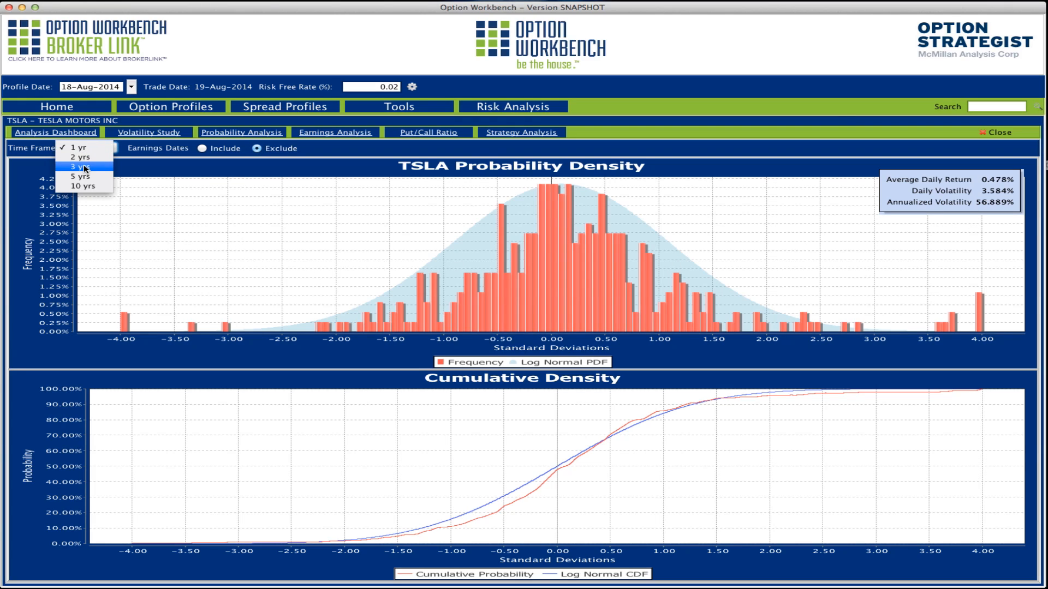
click(84, 166)
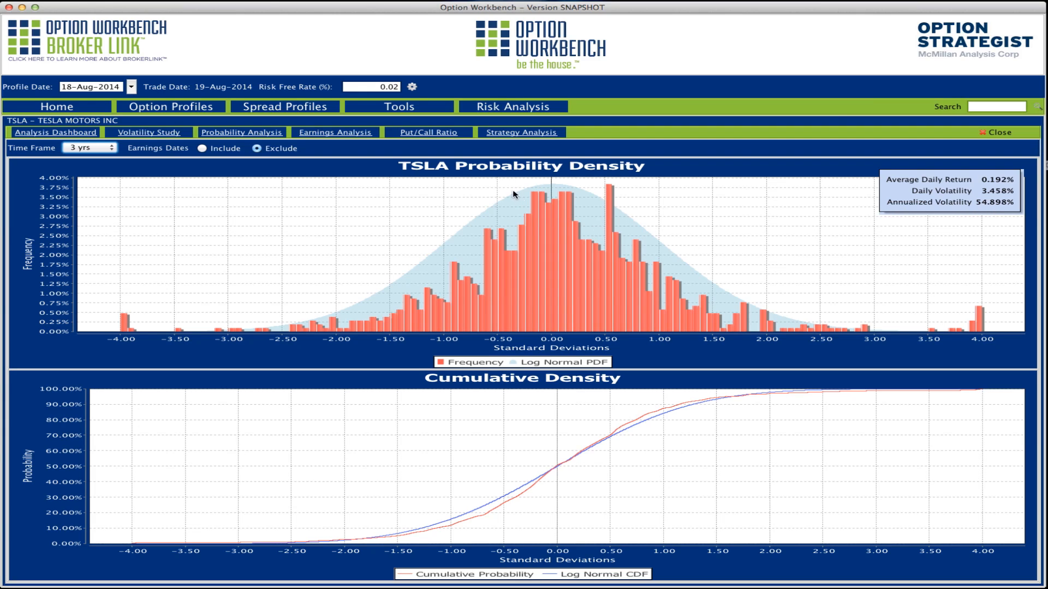
Step: Return to the TSLA strategy analysis and hide the option profile
click(508, 134)
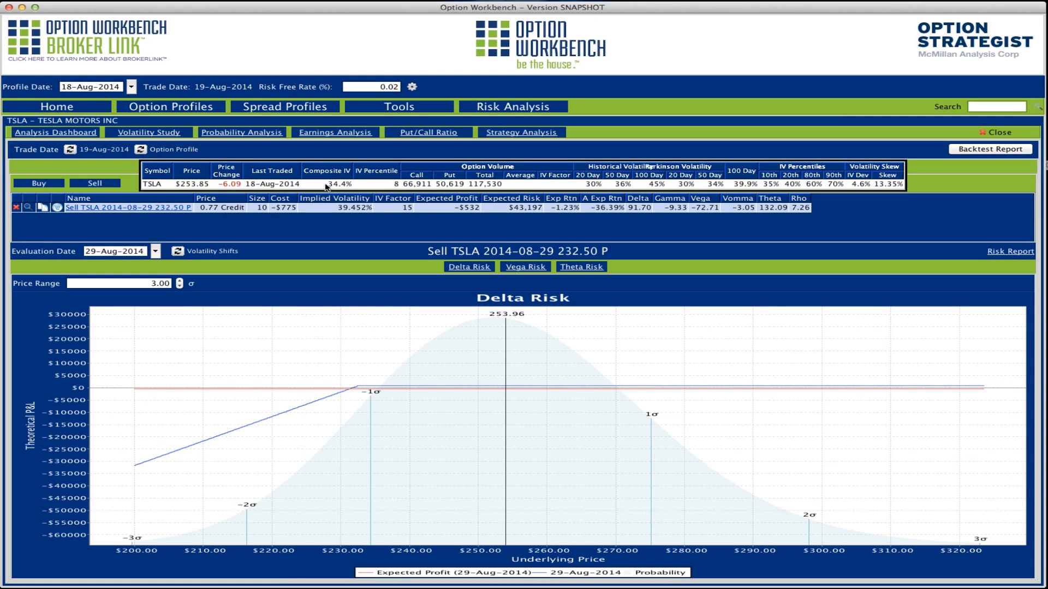
click(147, 151)
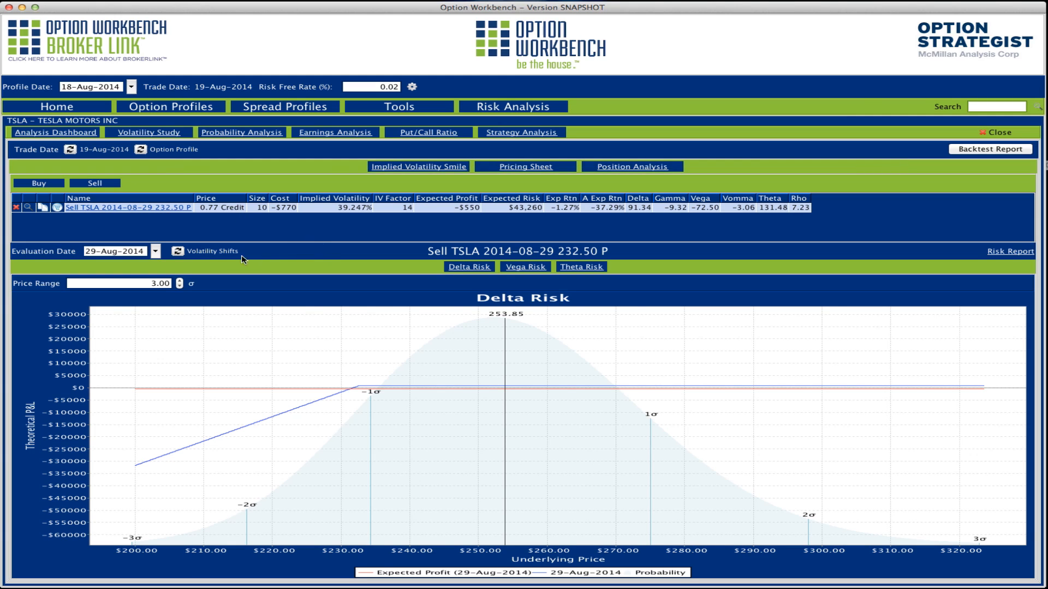
Step: Set the 232.50 put sale's expected return parameters to 36% volatility, Fat Tail CDF, 3 yrs time frame and earnings dates excluded, and inspect the Delta Risk chart
click(177, 251)
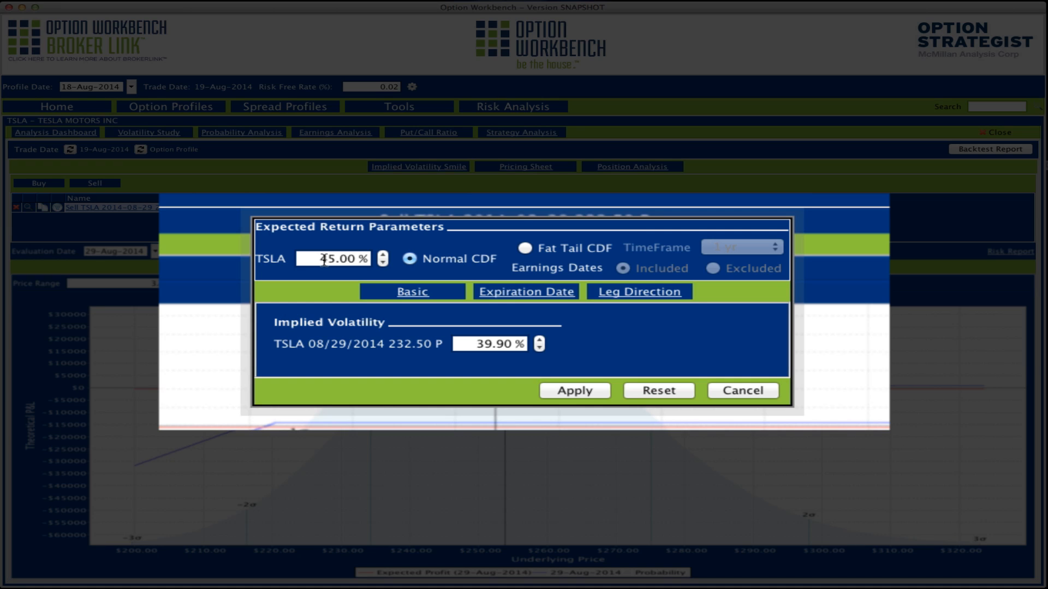
double_click(322, 259)
text(36)
click(410, 260)
click(526, 250)
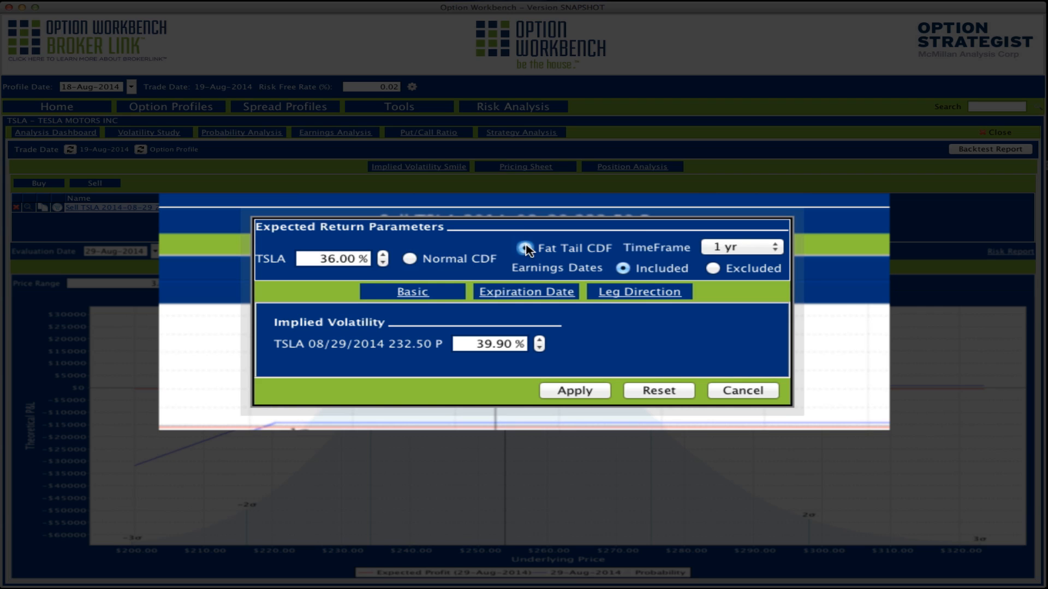
click(760, 252)
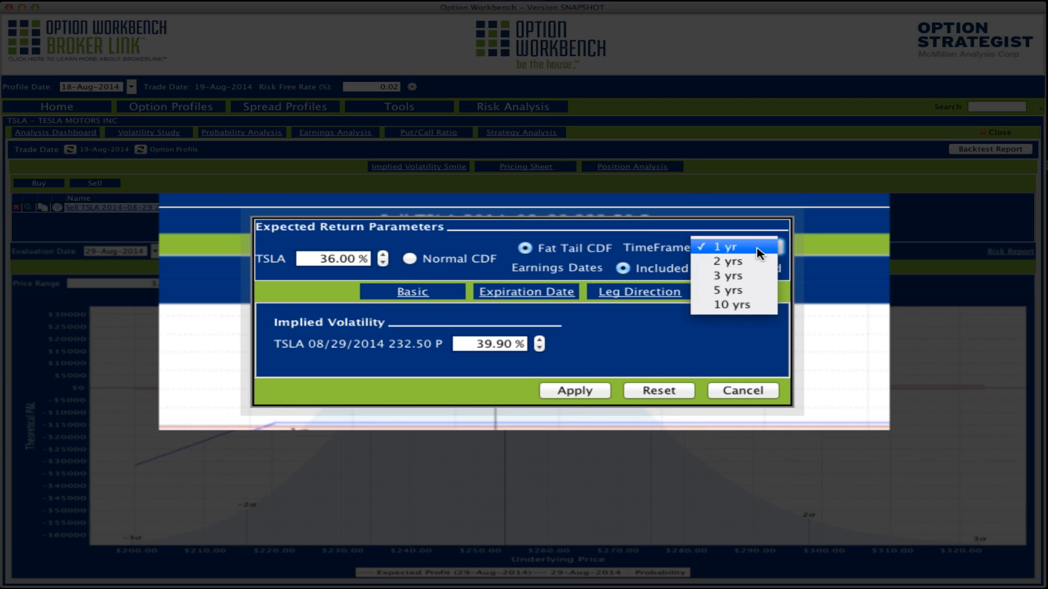
click(748, 276)
click(747, 276)
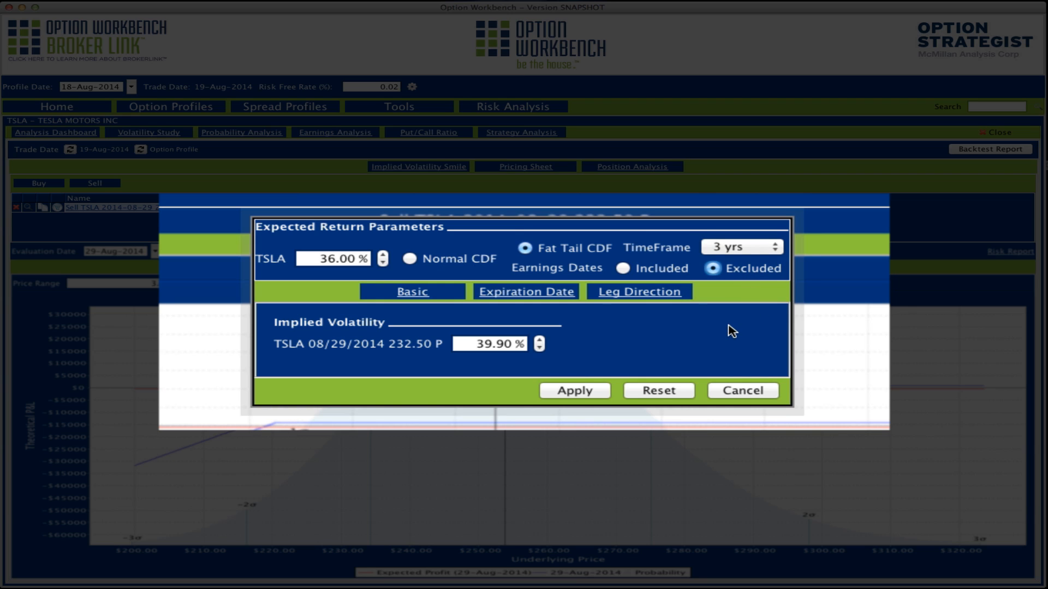
click(585, 392)
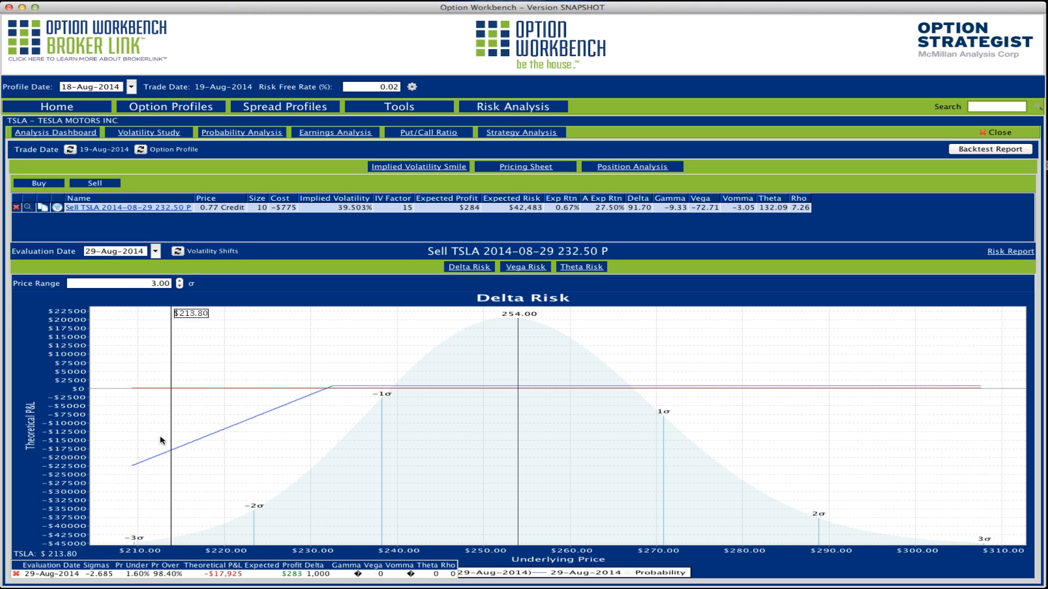
click(268, 364)
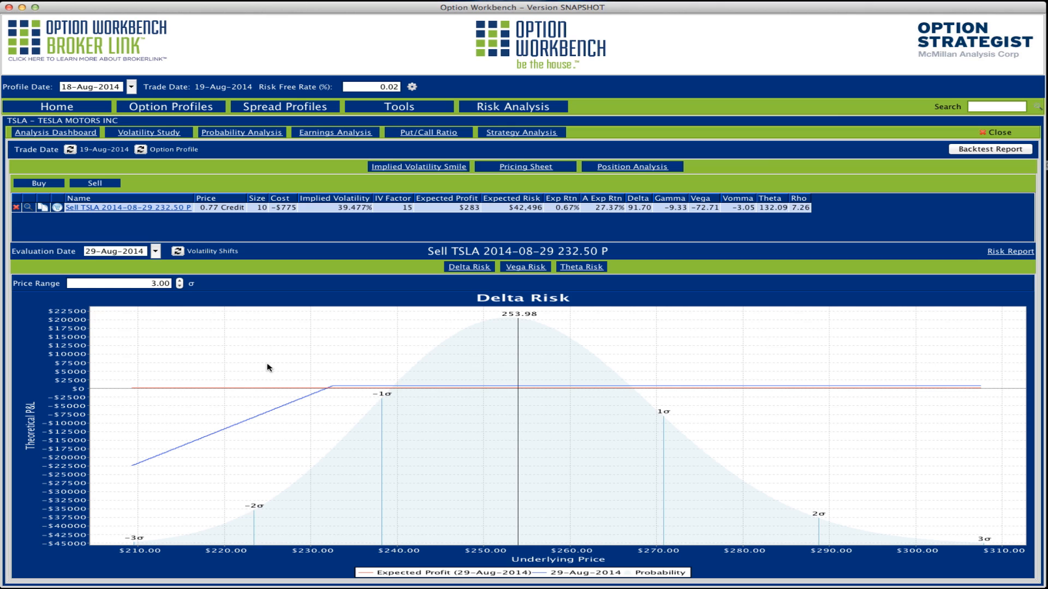
Step: Start a TSLA put vertical sale with expiration date 08/29/2014 and a strike spread of 10
click(92, 185)
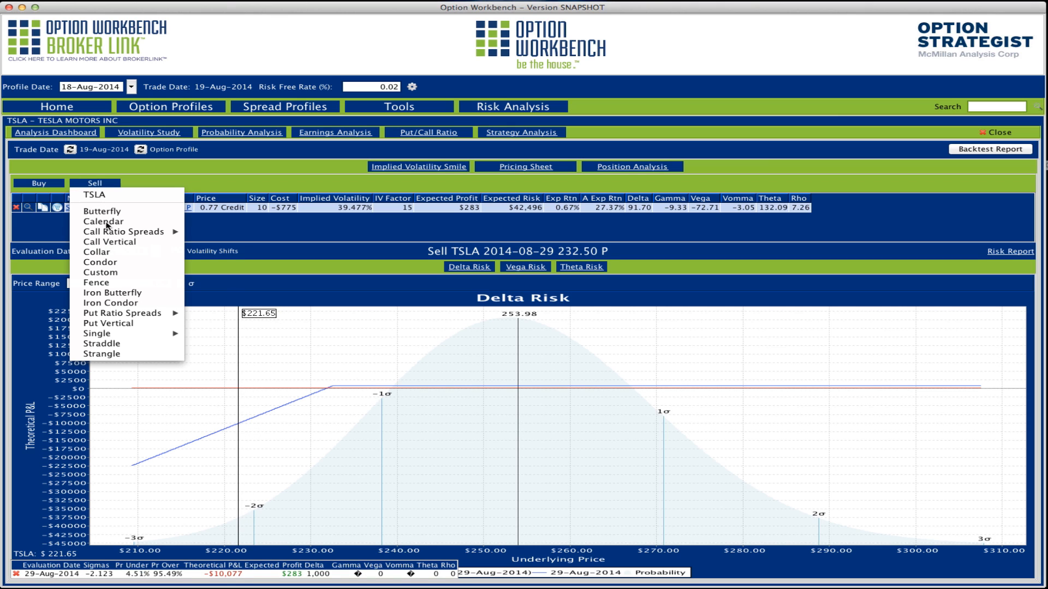
click(111, 324)
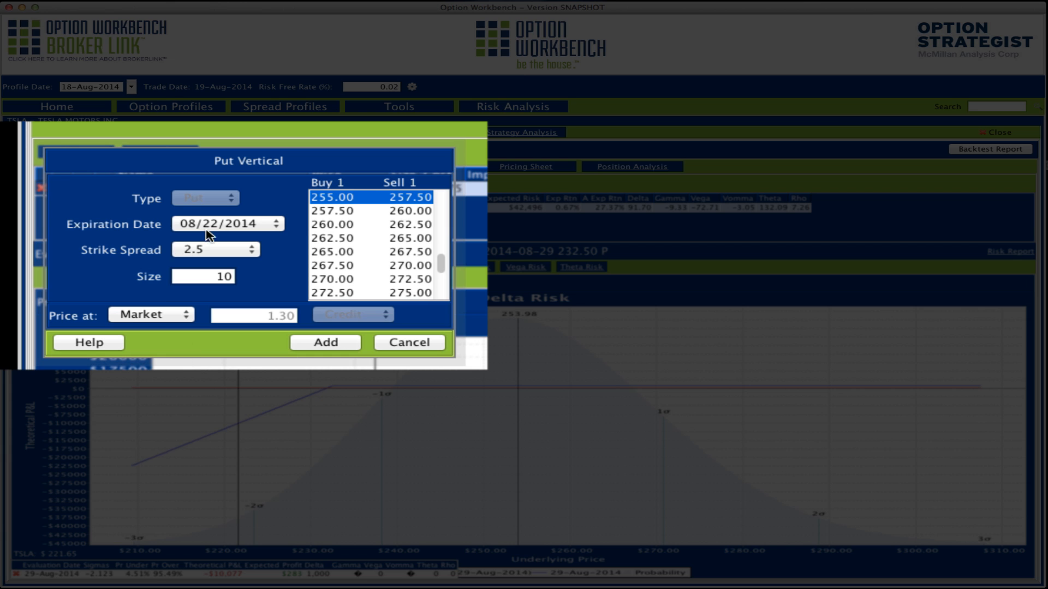
click(206, 230)
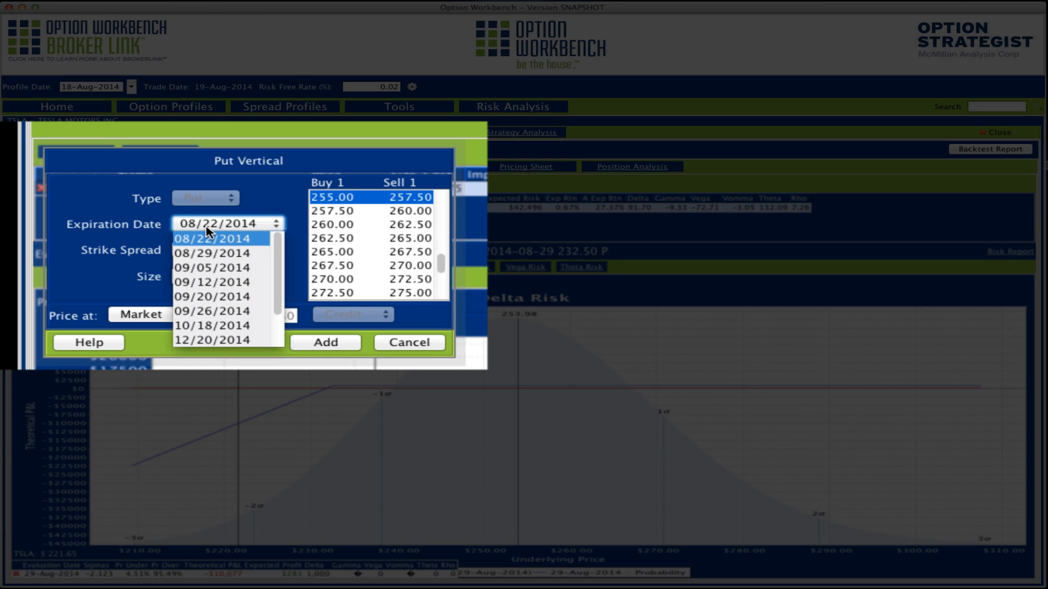
click(209, 254)
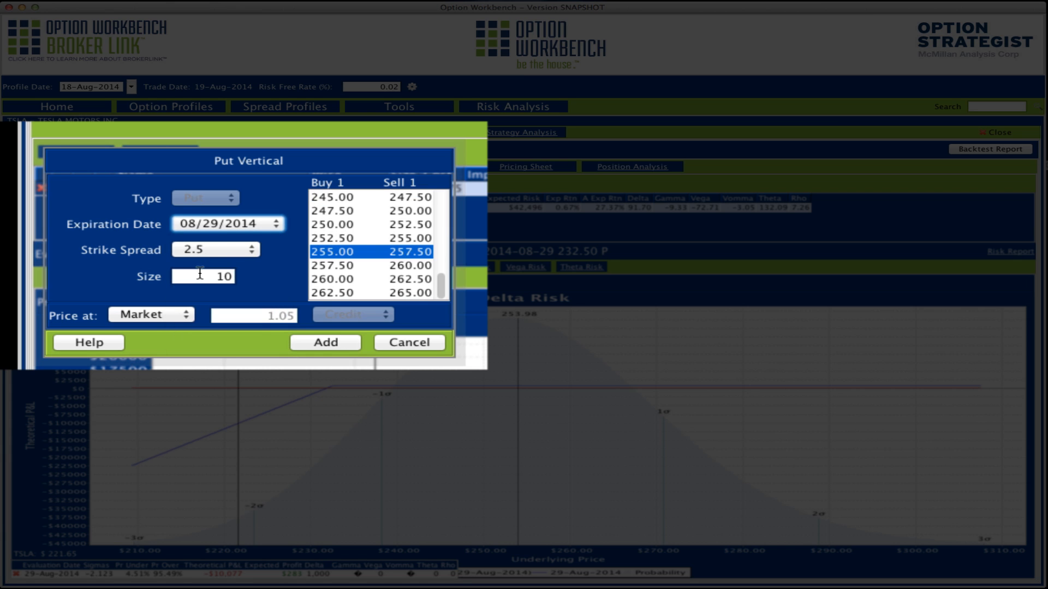
click(217, 254)
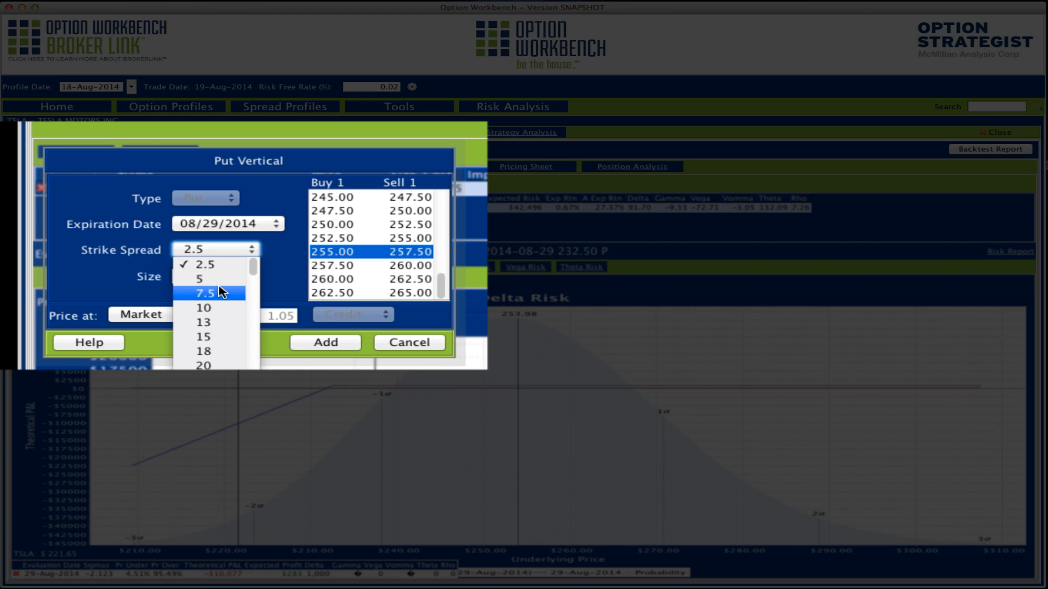
scroll(220, 278, down, 2)
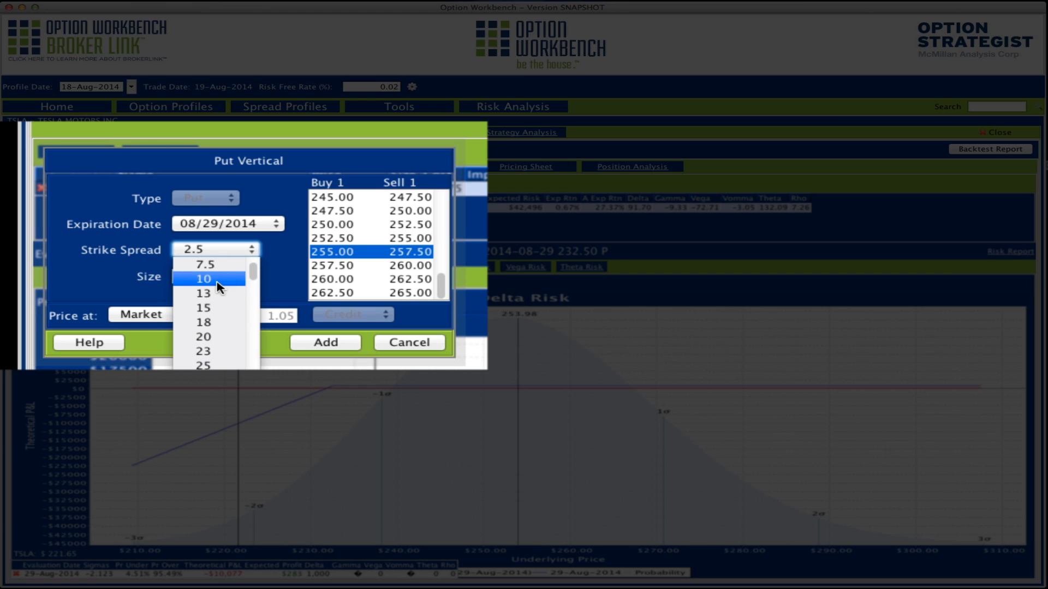
click(220, 279)
Step: Choose the 222.50/232.50 strikes for the put vertical, price it at Mid and add it to the positions
scroll(380, 239, up, 5)
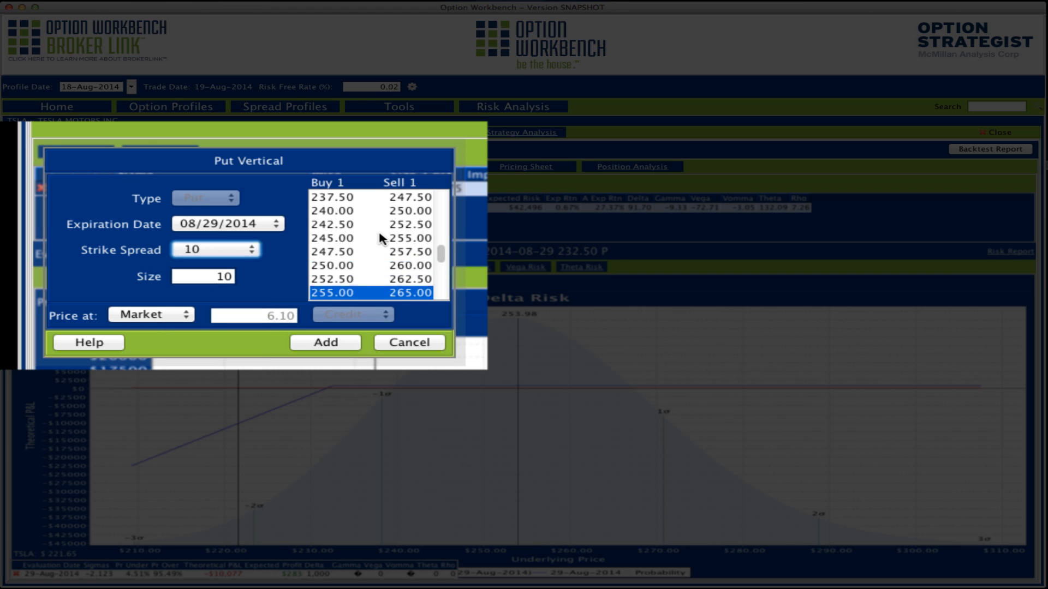
scroll(404, 229, up, 2)
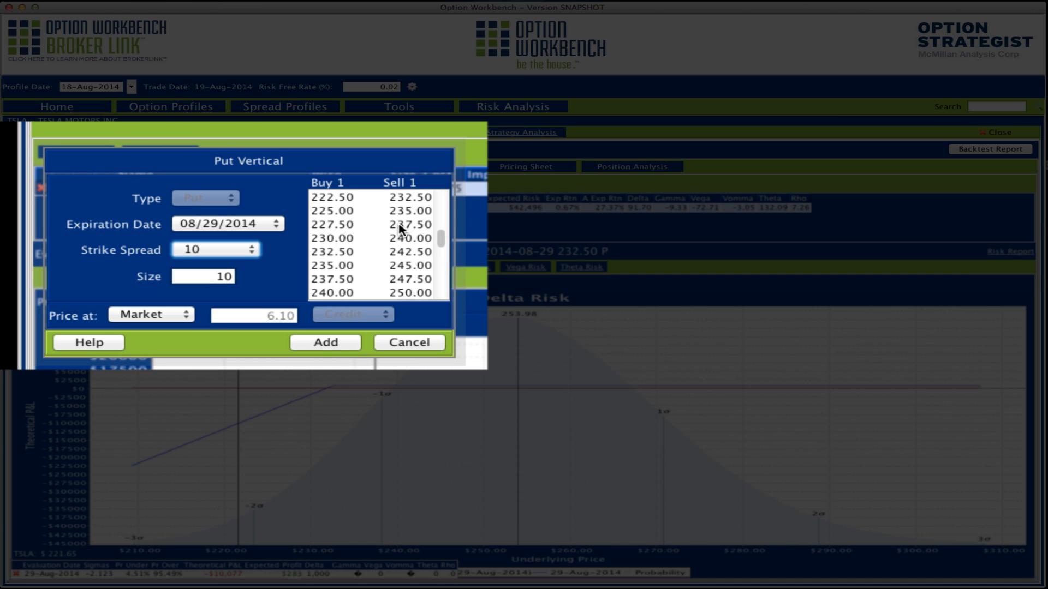
click(411, 212)
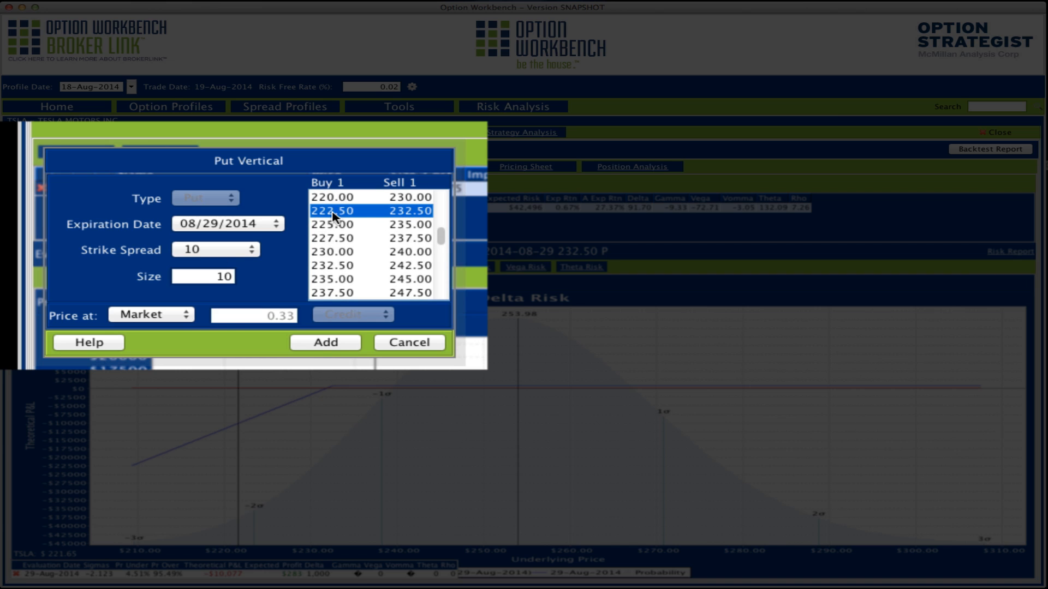
click(170, 321)
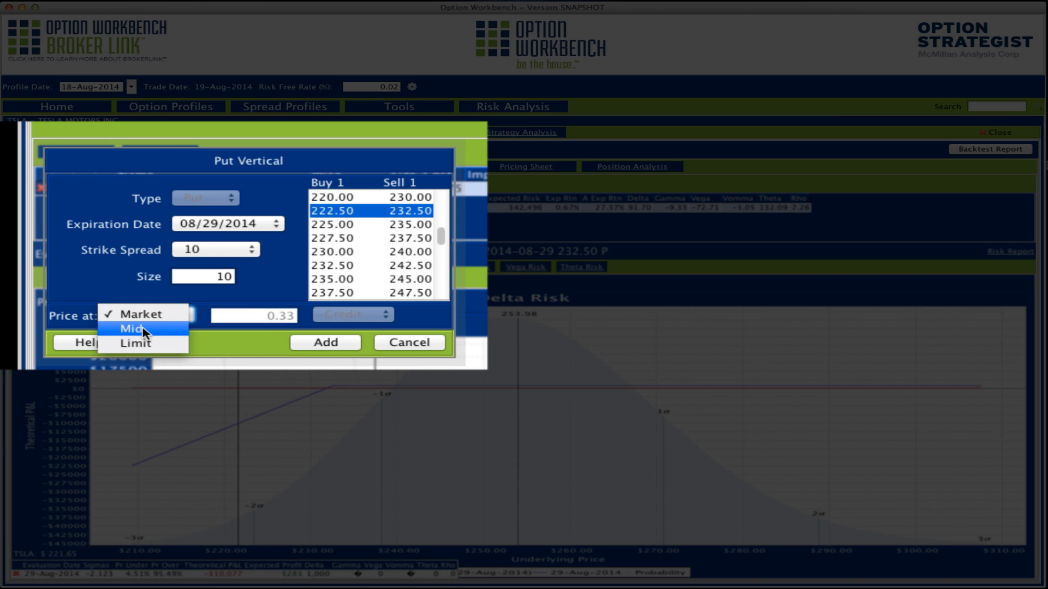
click(155, 328)
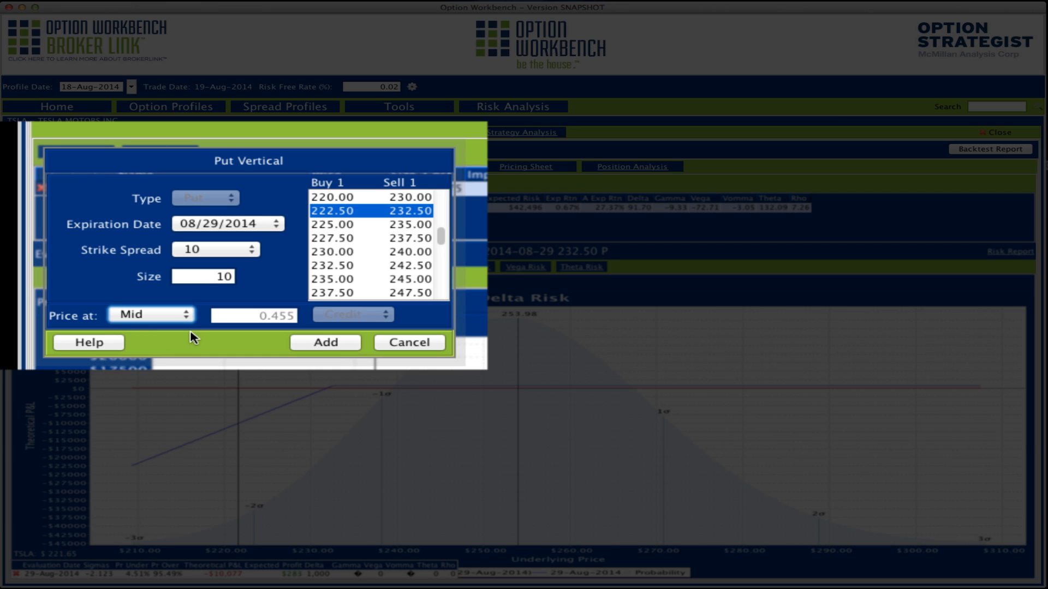
click(317, 347)
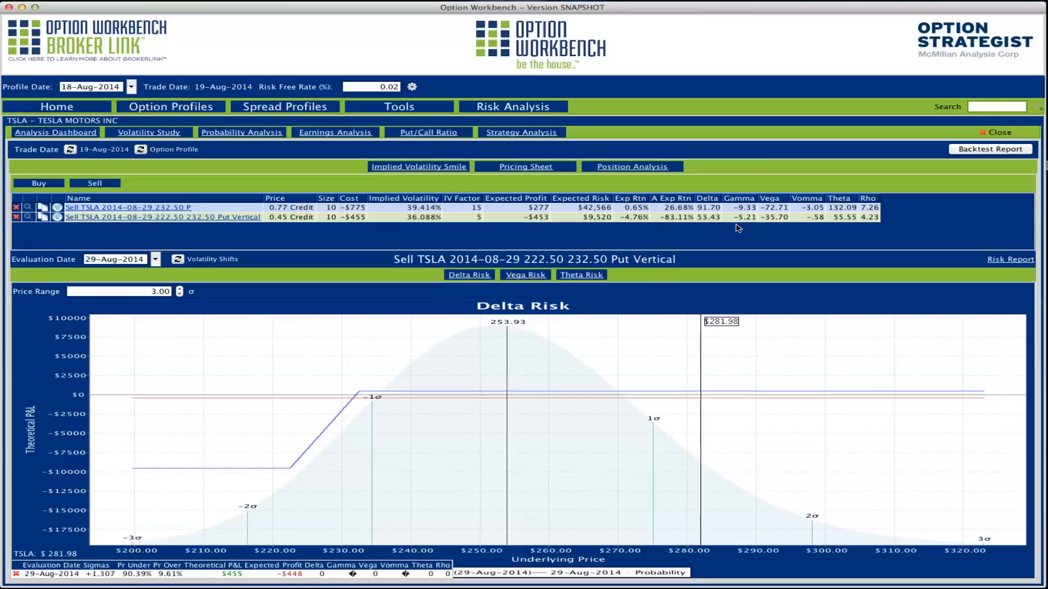
Step: Apply 36% volatility, Fat Tail CDF, 3 yrs and excluded earnings dates to the put vertical, and sort the positions by A Exp Rtn, highest first
click(191, 260)
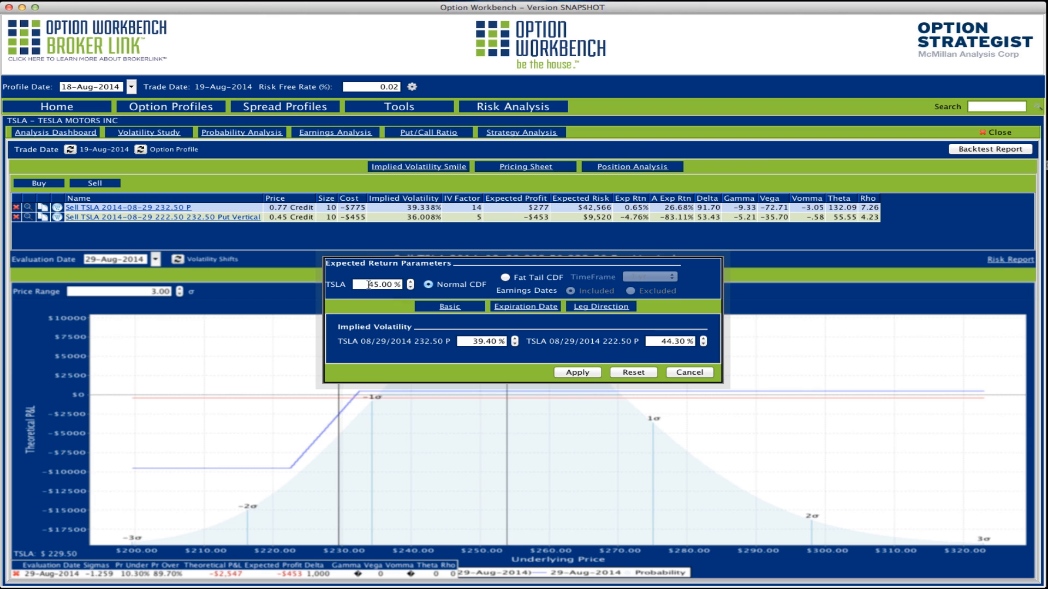
double_click(369, 284)
text(36)
click(505, 277)
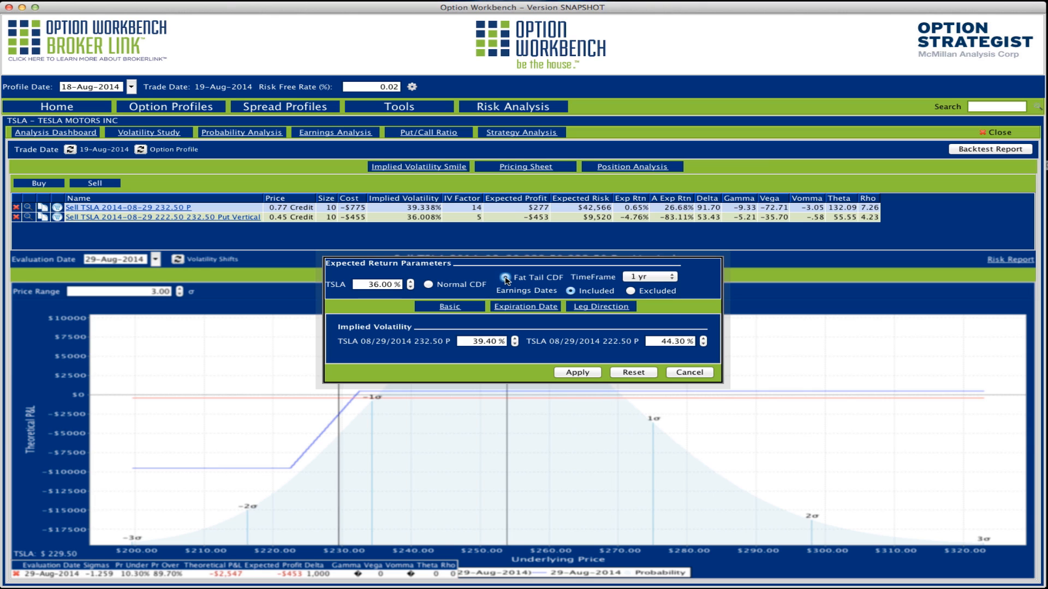
click(655, 278)
click(657, 295)
click(657, 293)
click(577, 373)
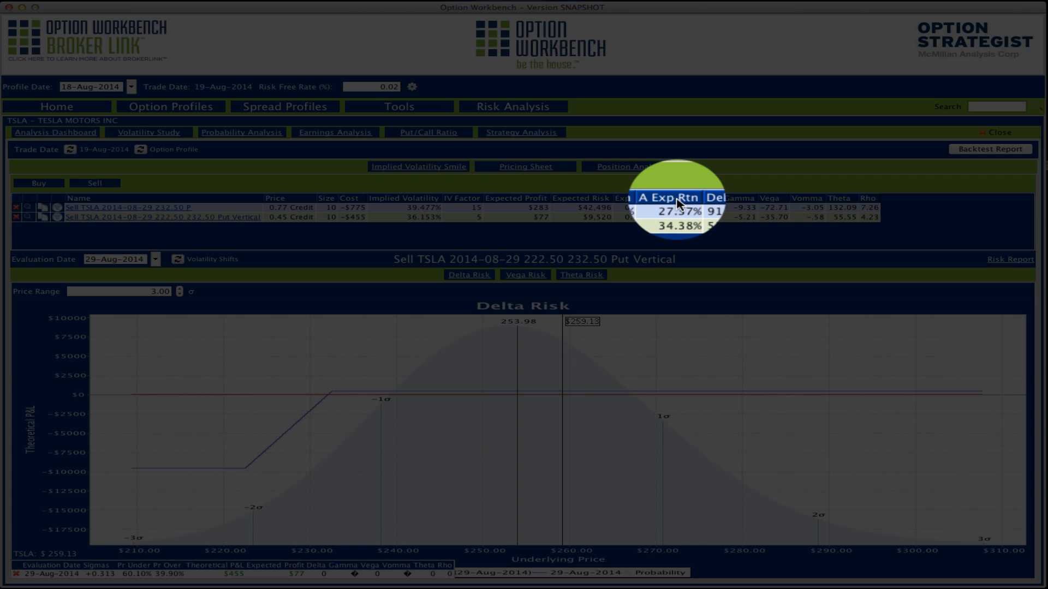
click(677, 201)
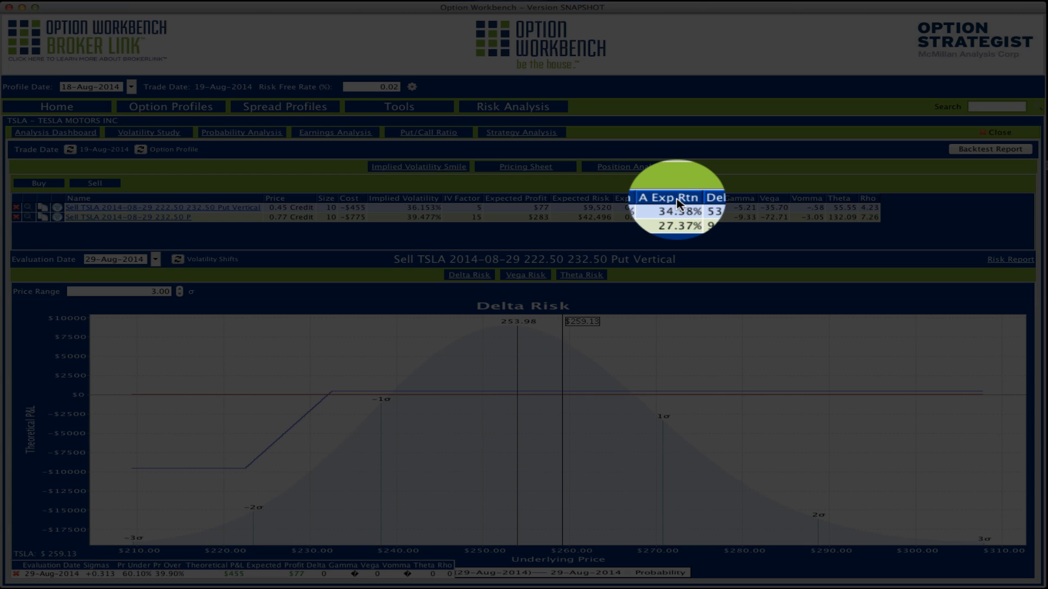
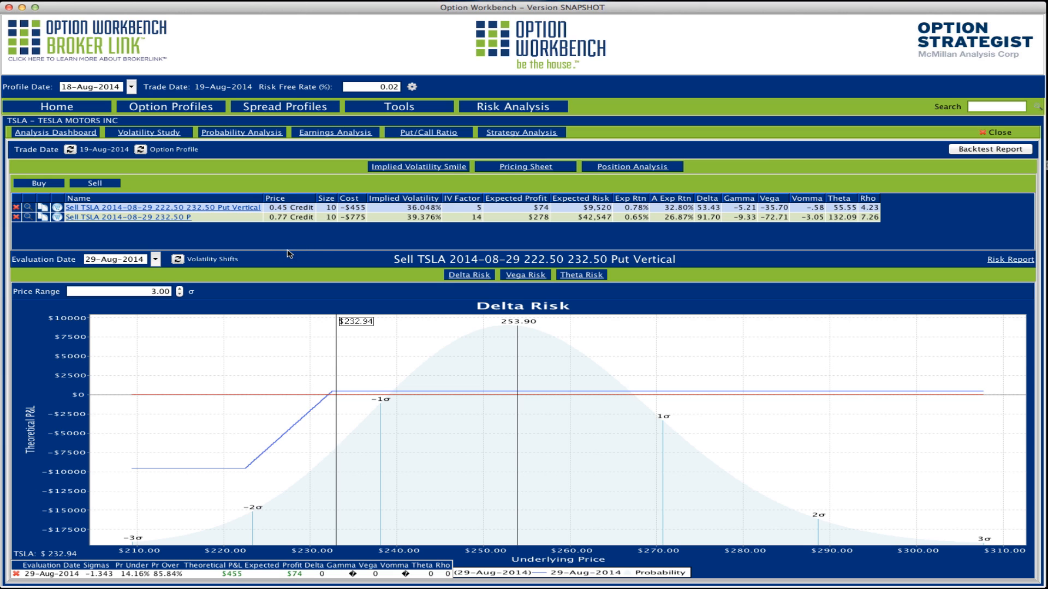
Step: Start a TSLA put ratio spread sale expiring 08/29/2014 with the 232.50/235.00 strikes
click(95, 187)
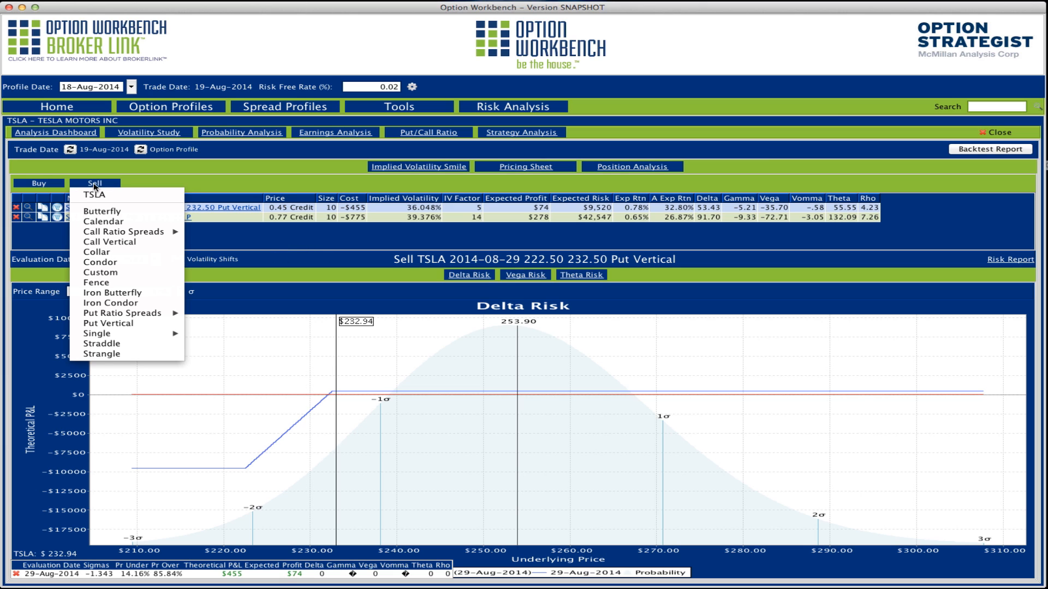
mouse_move(122, 314)
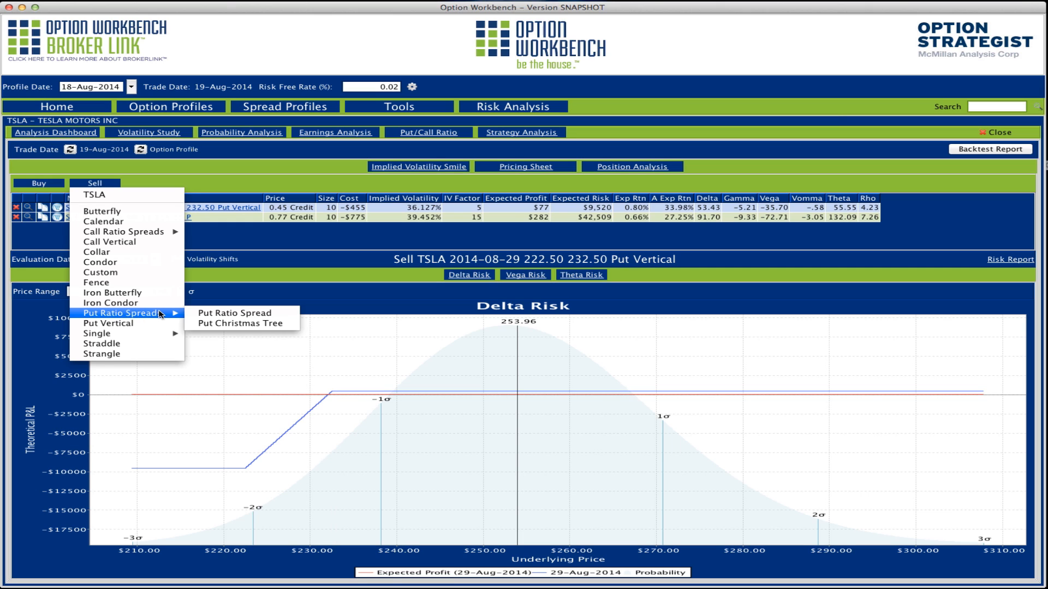
click(271, 314)
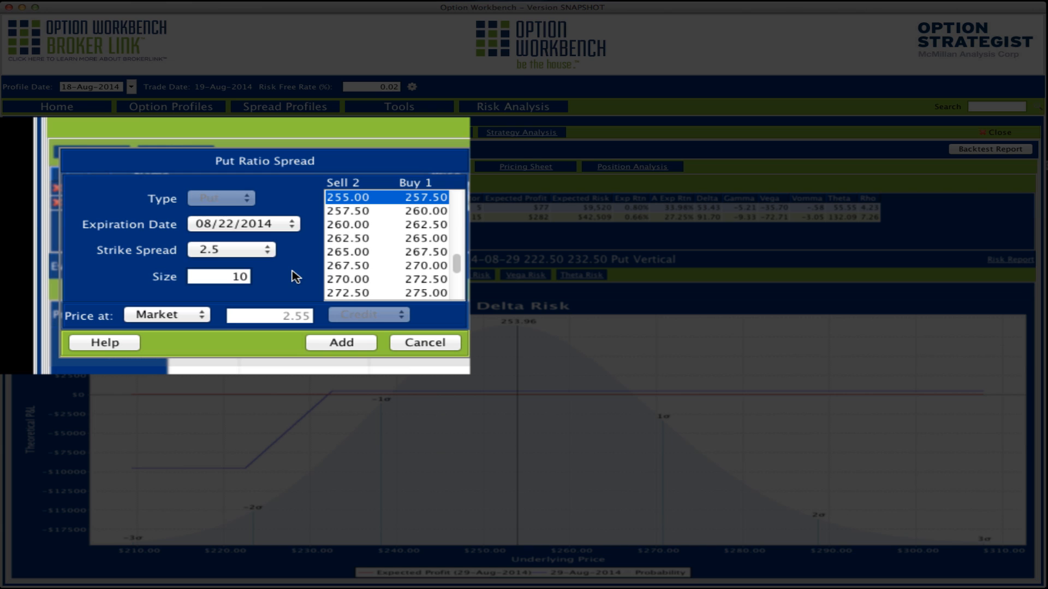
click(252, 226)
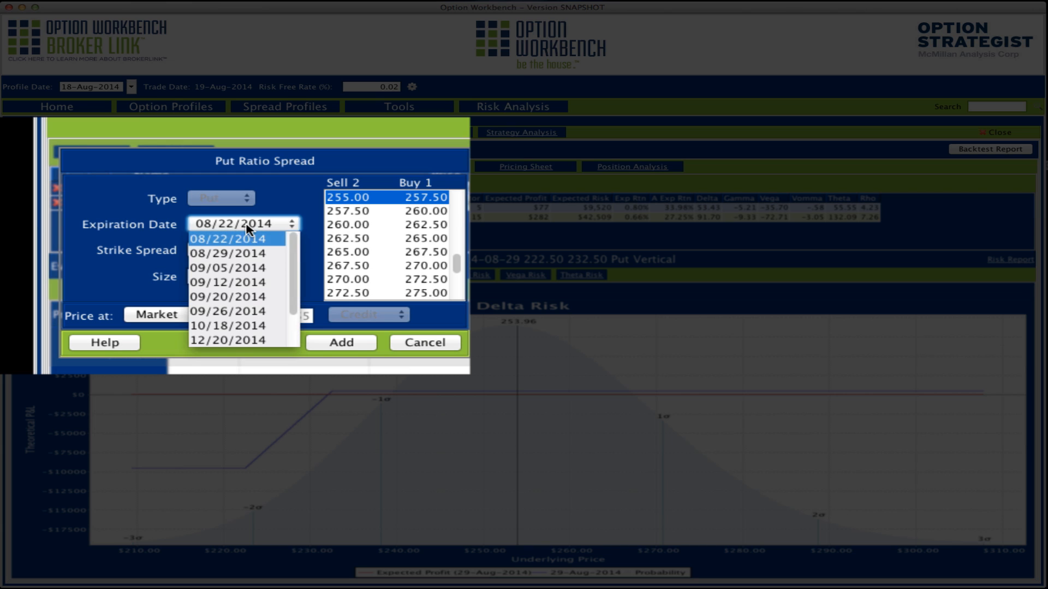
click(232, 254)
scroll(364, 239, up, 4)
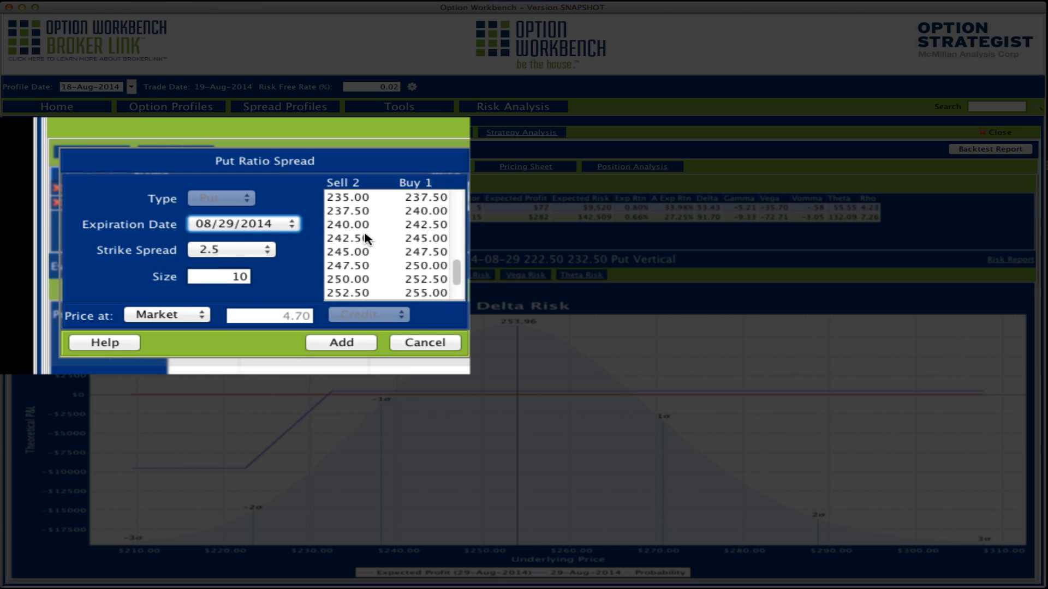
scroll(365, 238, up, 1)
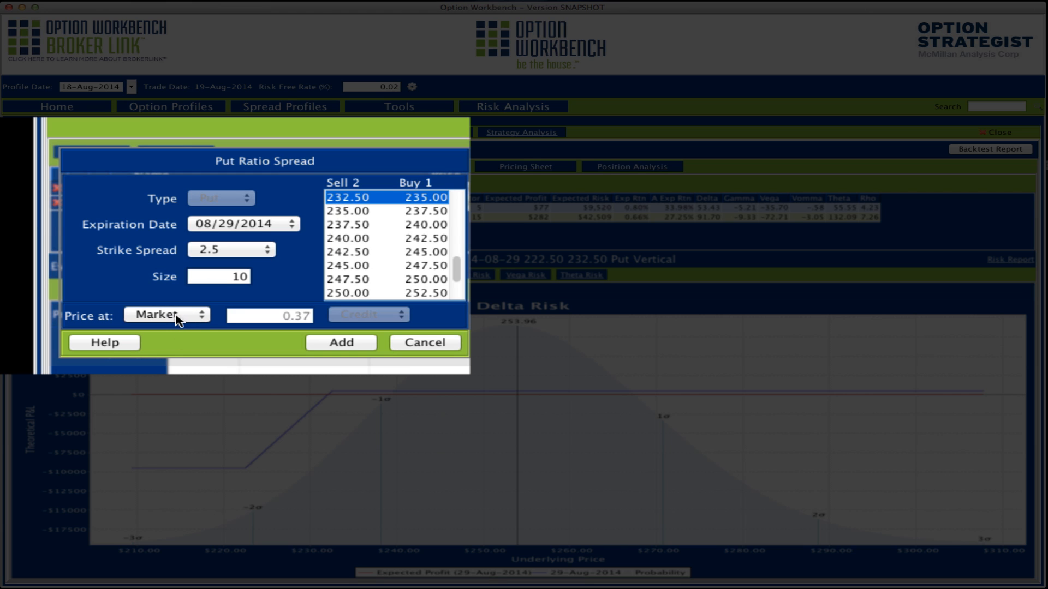
Step: Price the put ratio spread at Mid, set its size to 5 and add it to the positions
click(177, 321)
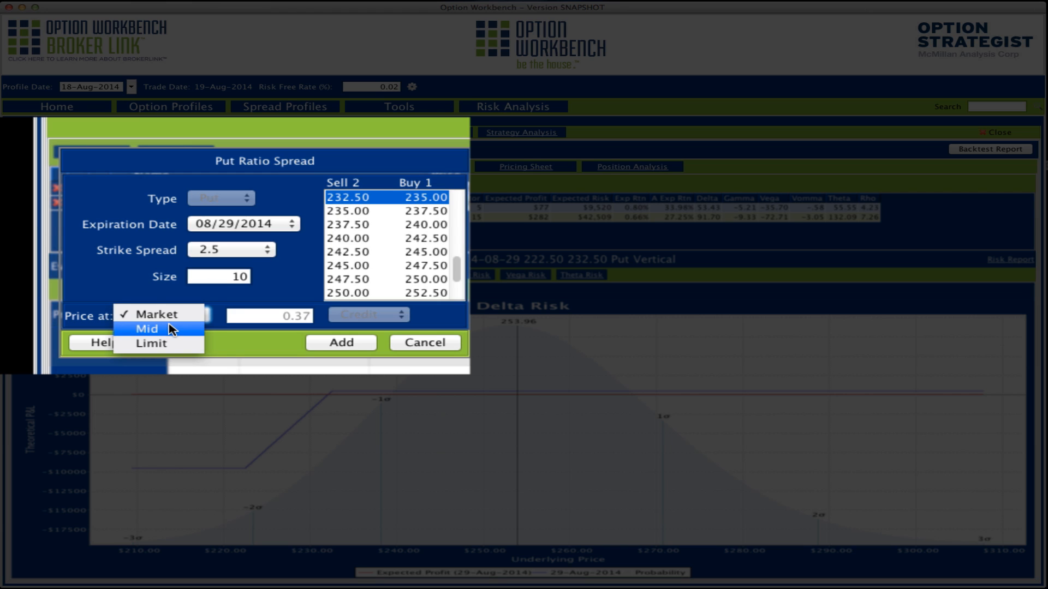
click(170, 327)
double_click(227, 275)
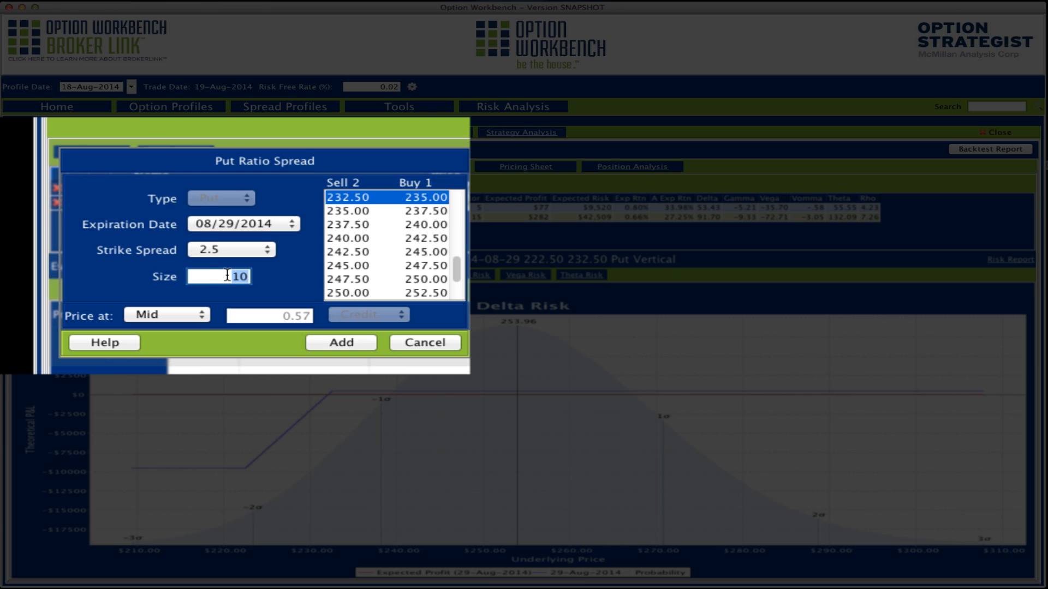
text(5)
click(341, 343)
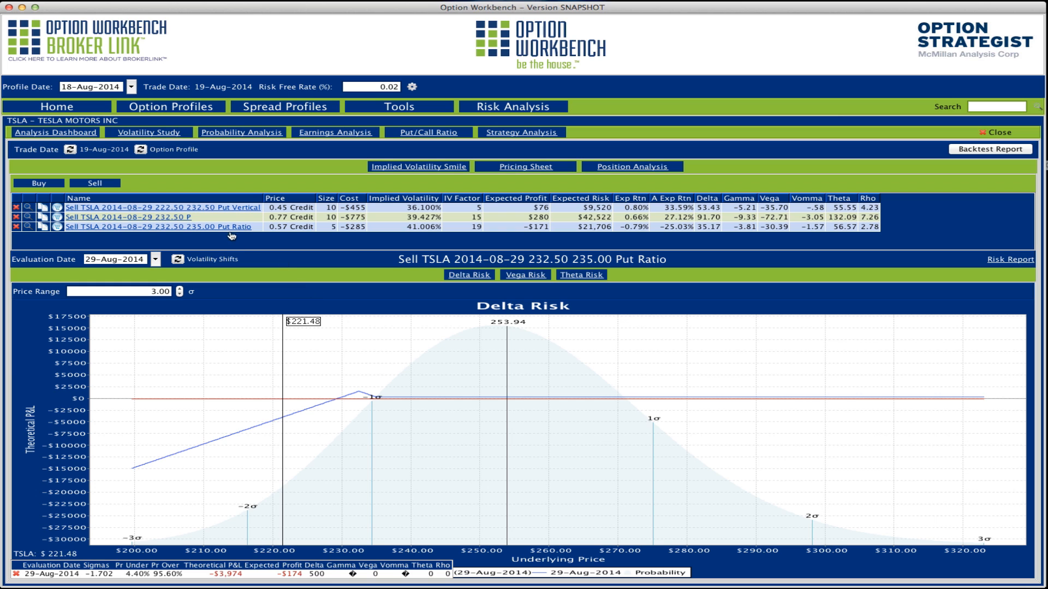
Step: Apply 36% volatility, Fat Tail CDF, a 3 yrs time frame and excluded earnings dates to the put ratio spread
click(180, 262)
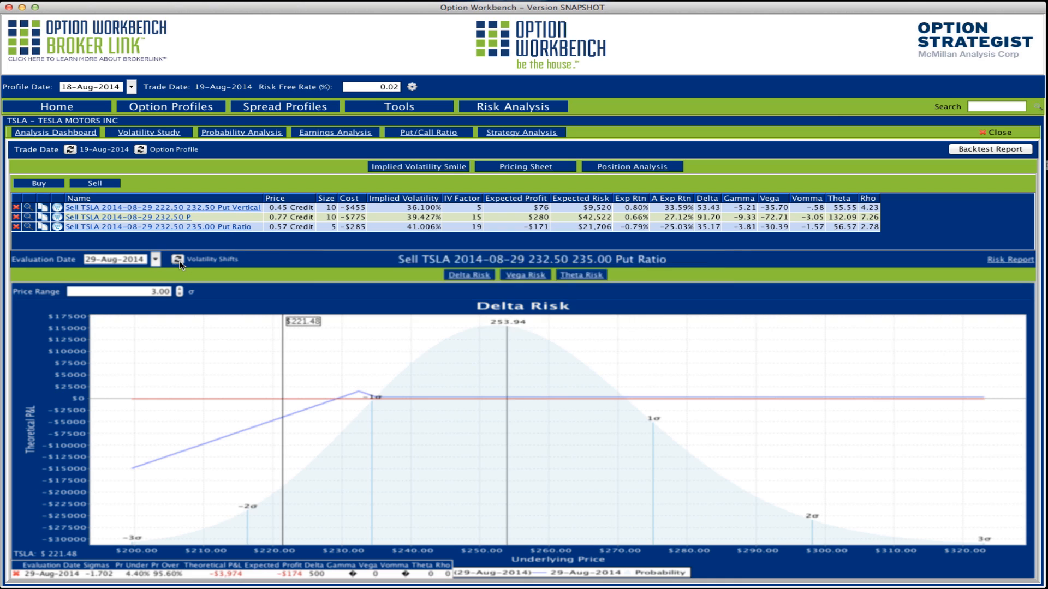
double_click(372, 285)
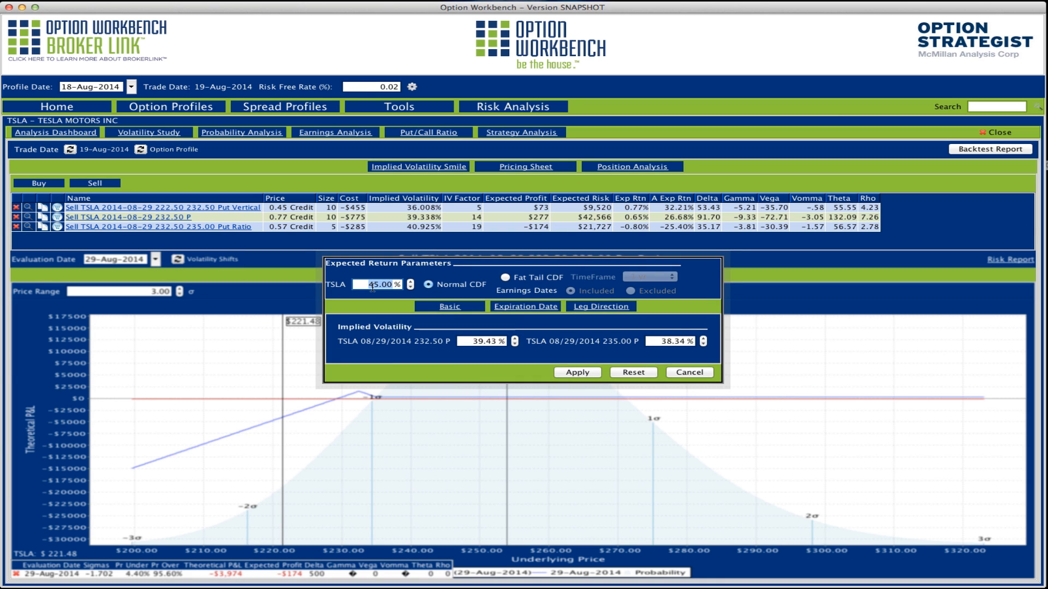
text(36)
click(516, 278)
click(650, 276)
click(655, 294)
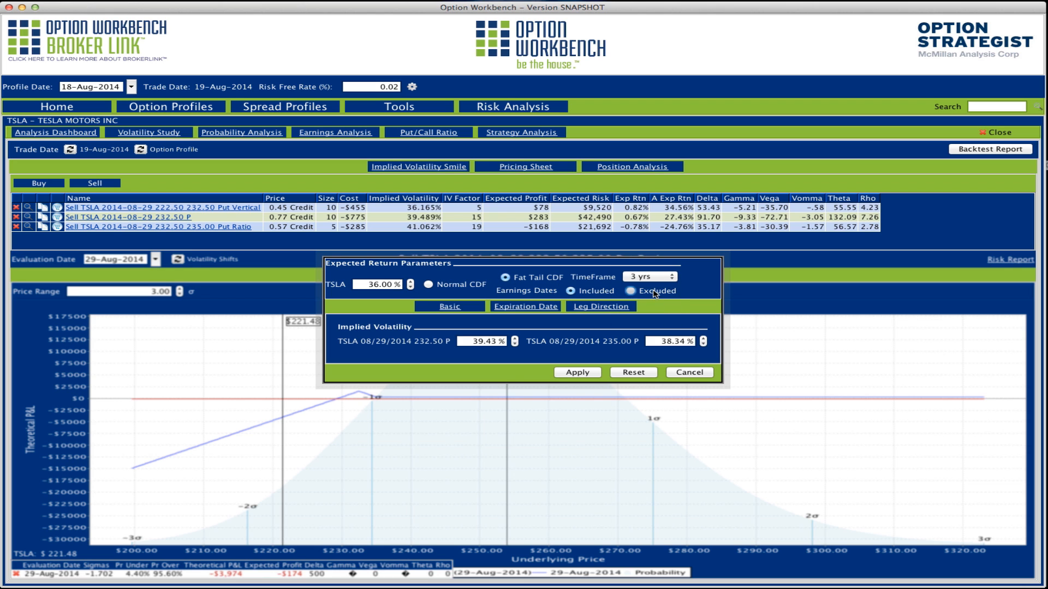
click(655, 292)
click(582, 373)
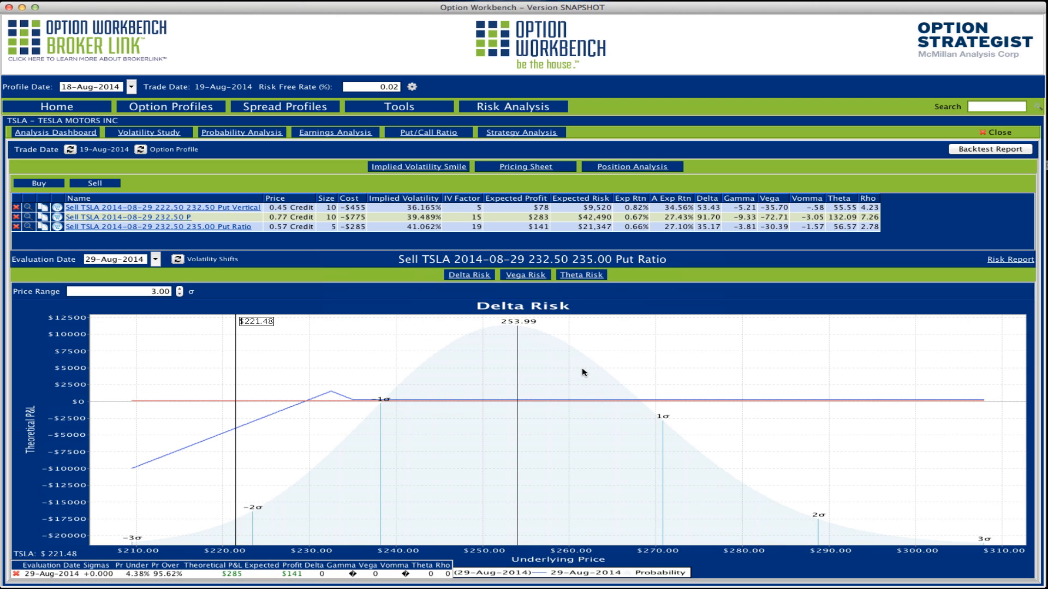
Step: Compare the Delta Risk graphs of the put ratio, put vertical and naked put at various underlying prices below the current price
drag(582, 373, 518, 379)
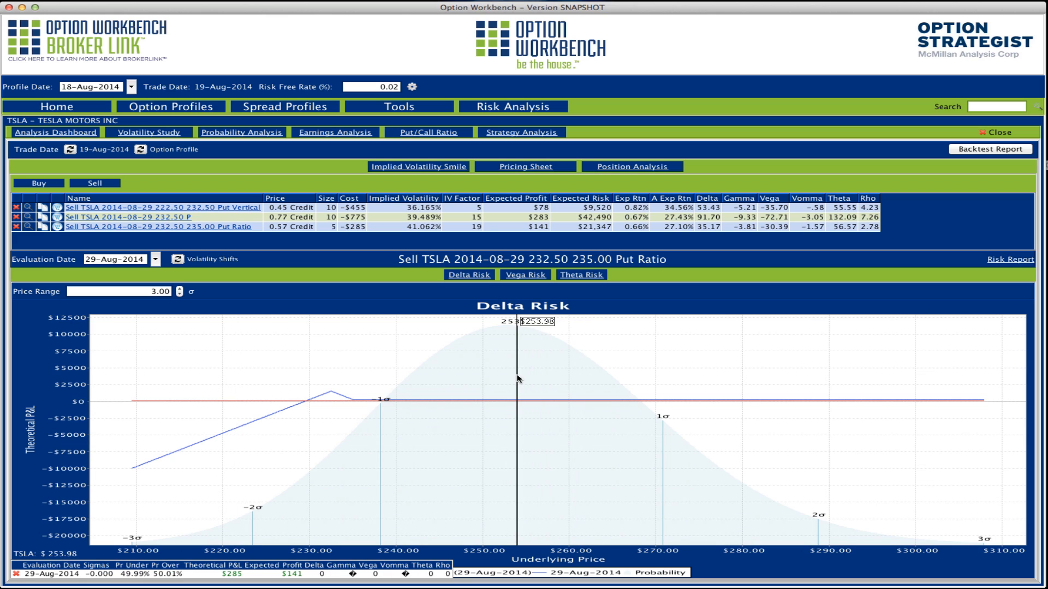
click(518, 378)
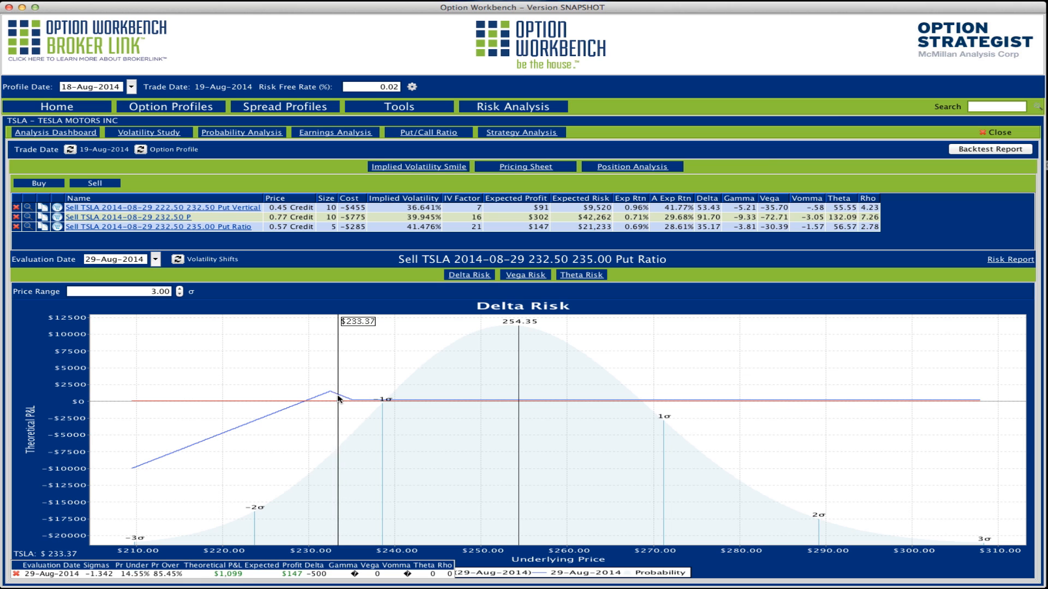
click(202, 209)
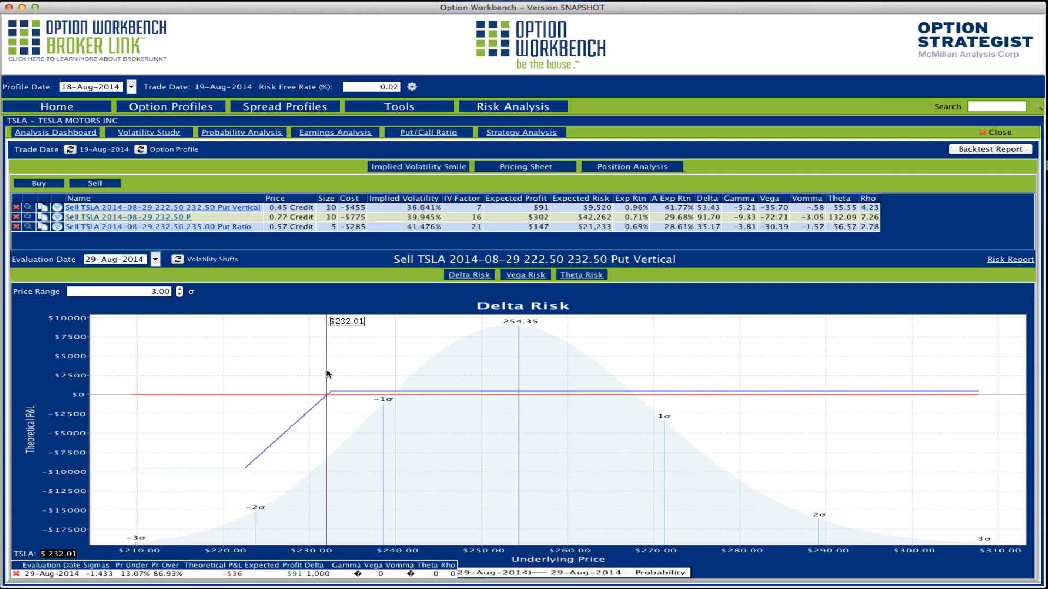
click(239, 231)
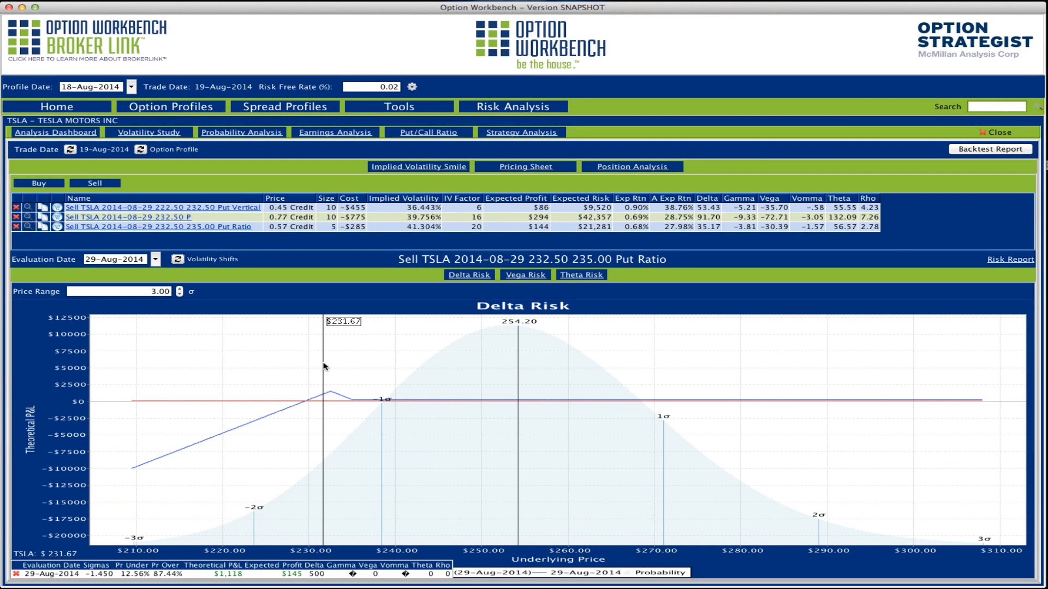
drag(323, 367, 275, 370)
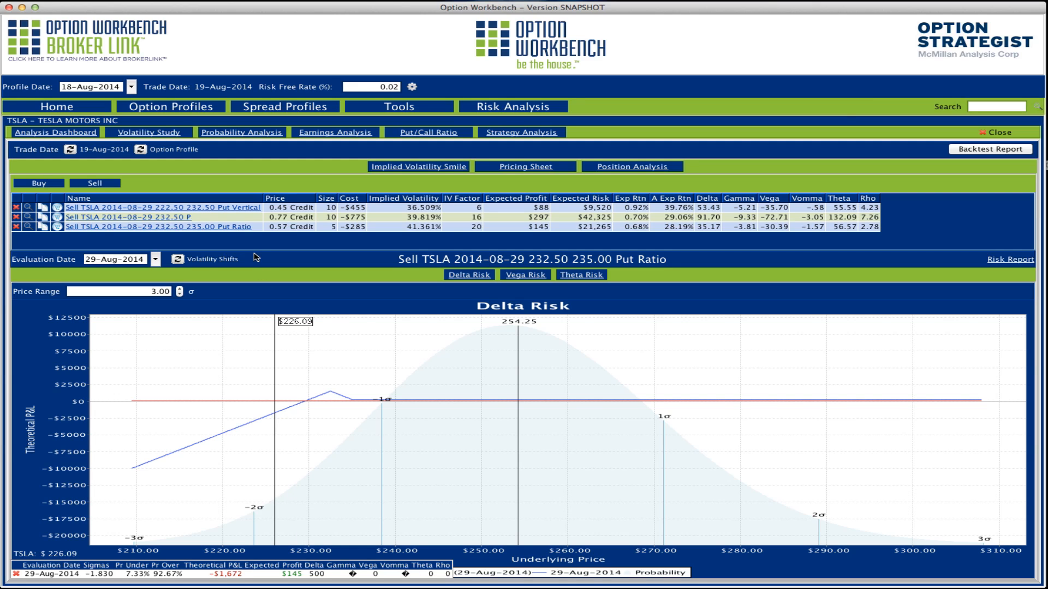
click(223, 209)
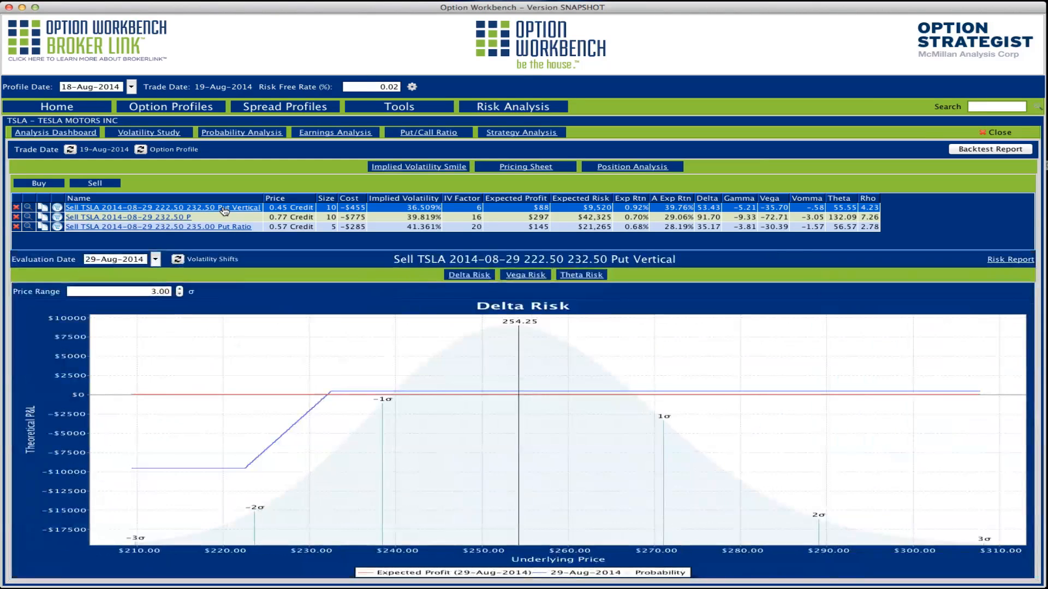
drag(281, 352, 306, 355)
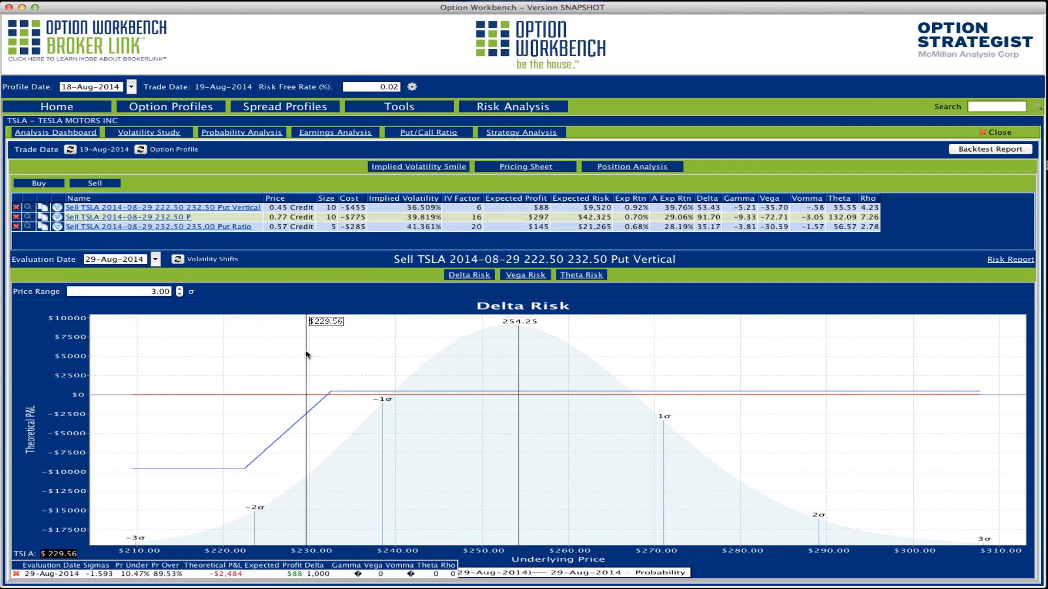
drag(307, 355, 259, 277)
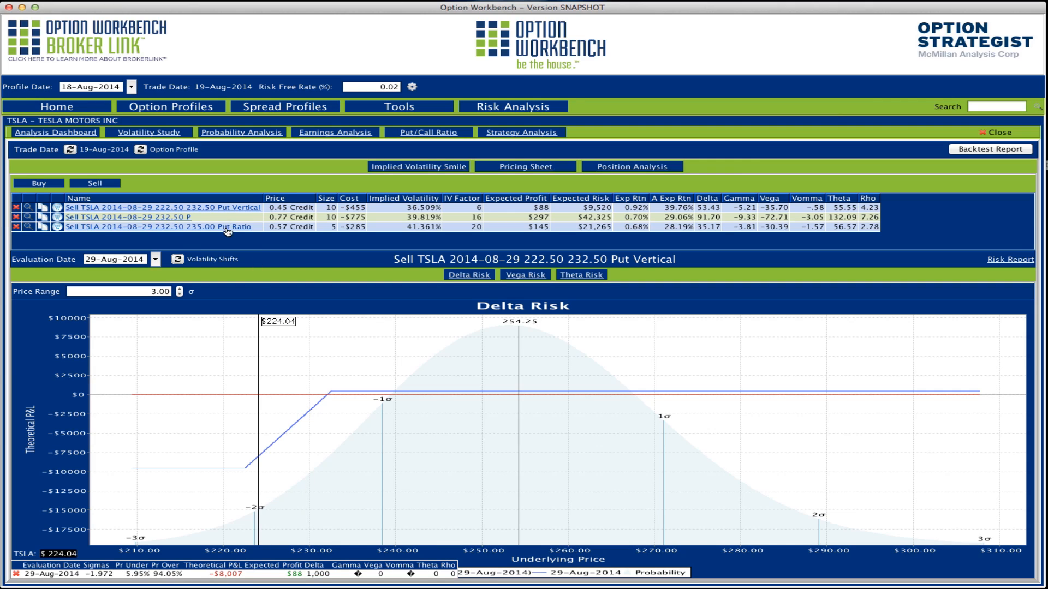
click(168, 222)
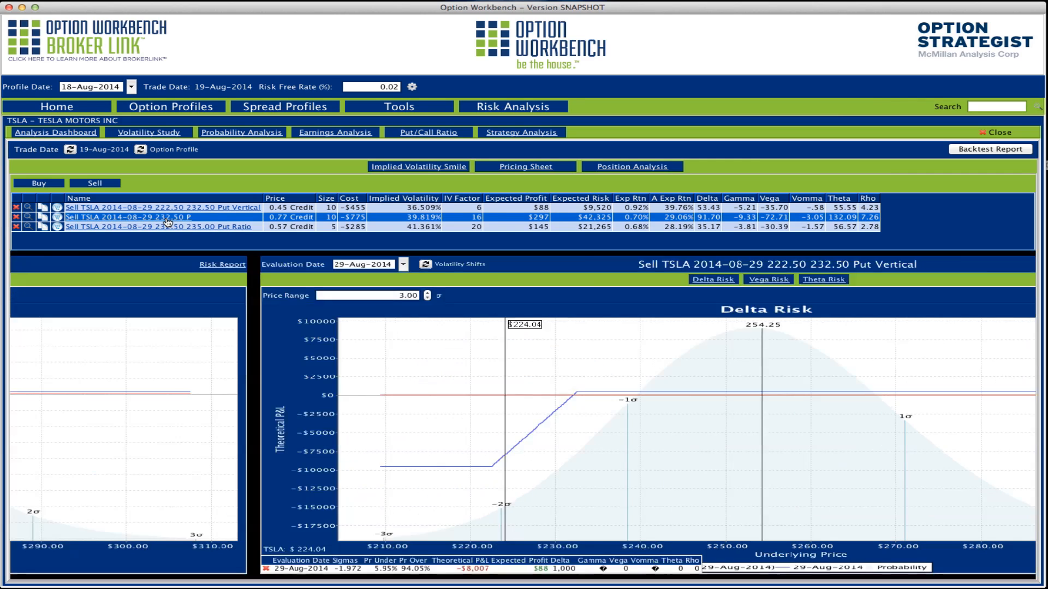
drag(271, 363, 305, 366)
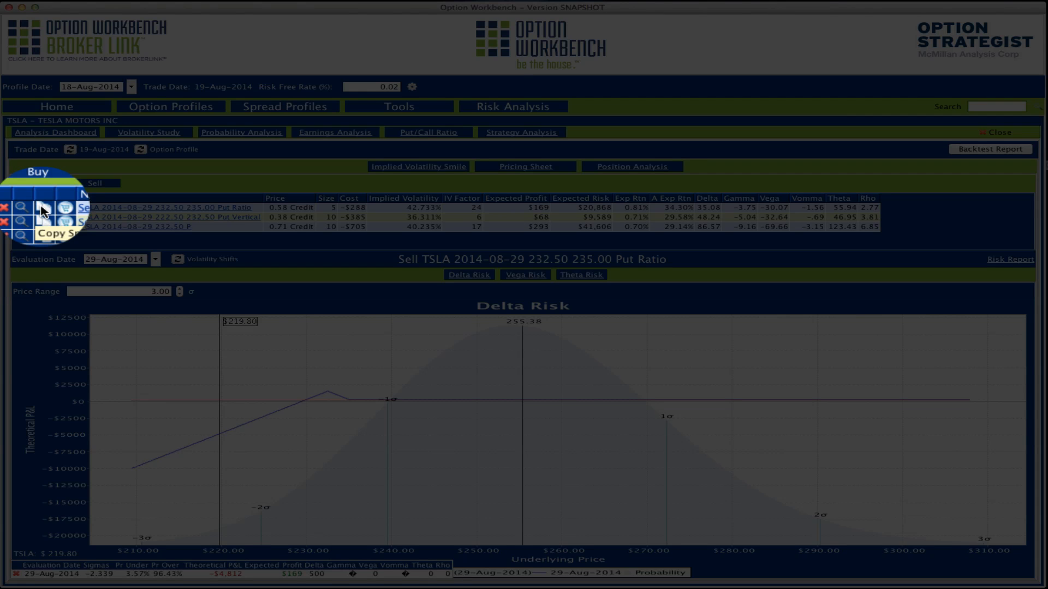
Step: Copy the 232.50/235.00 put ratio position and start buying a single put within the copy
click(44, 210)
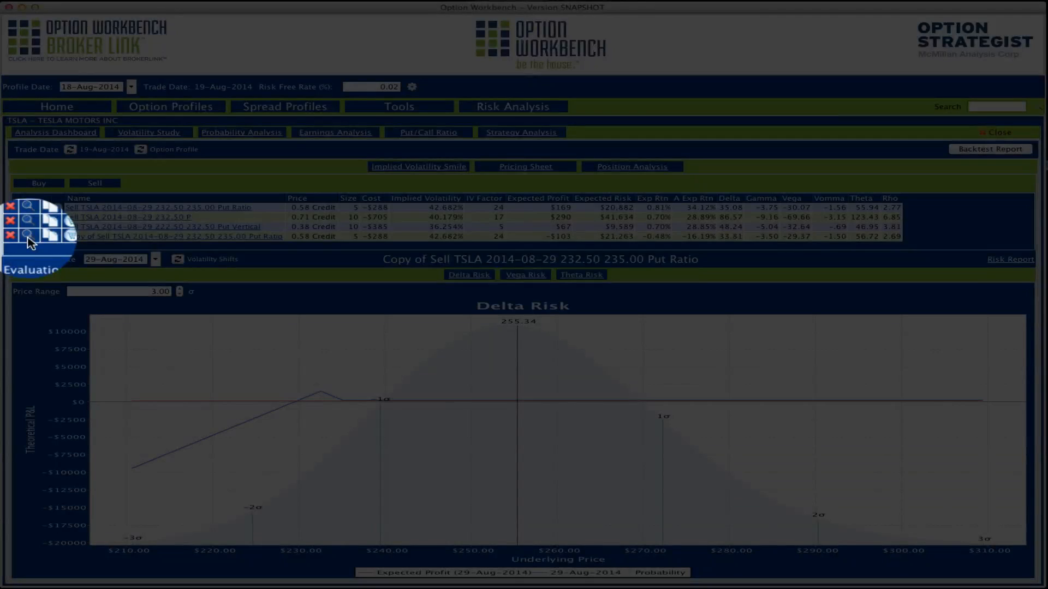
click(27, 238)
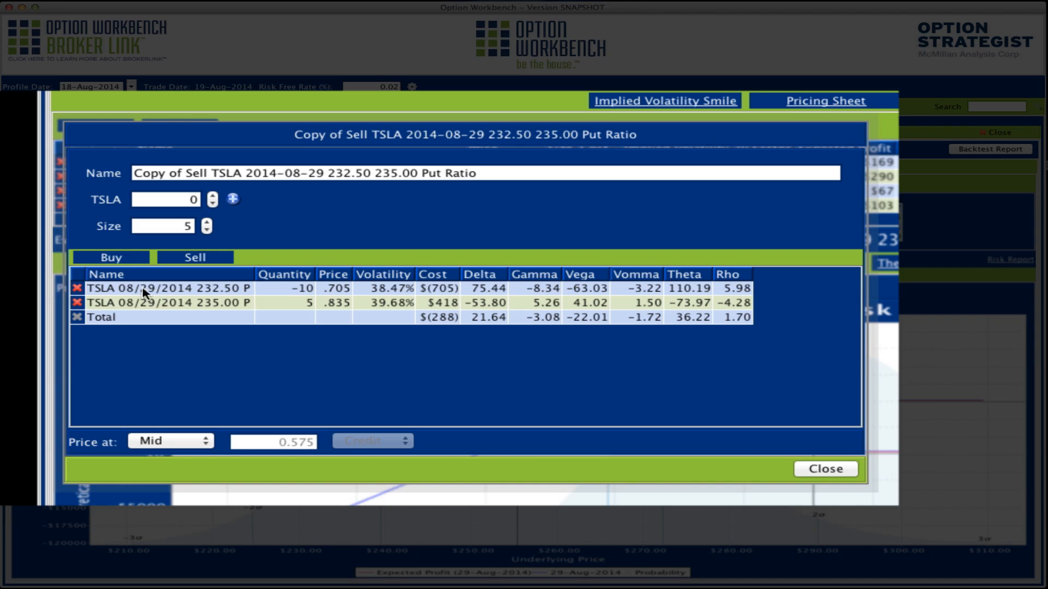
click(44, 273)
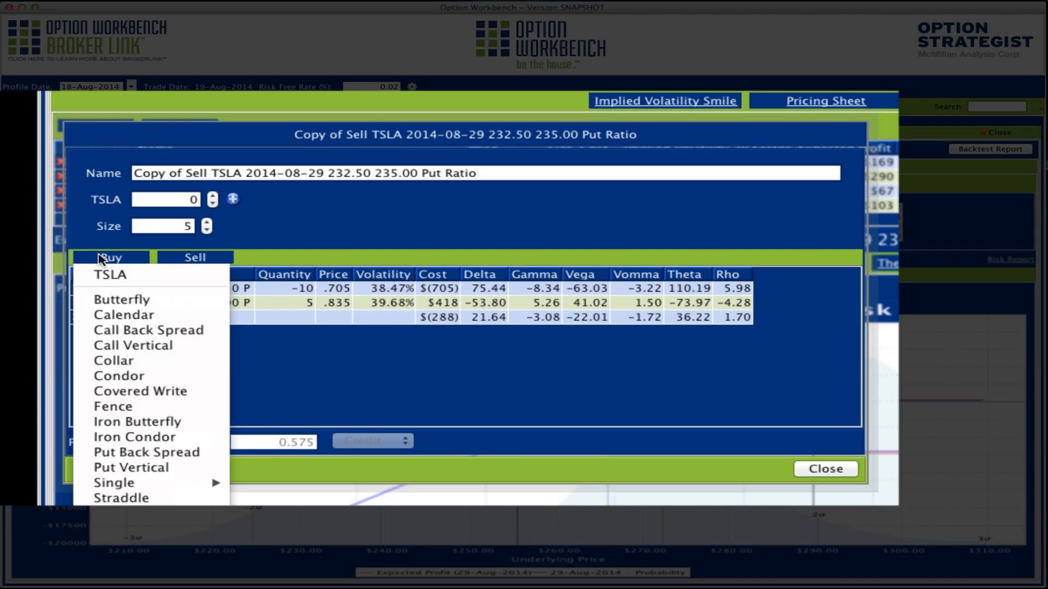
mouse_move(147, 487)
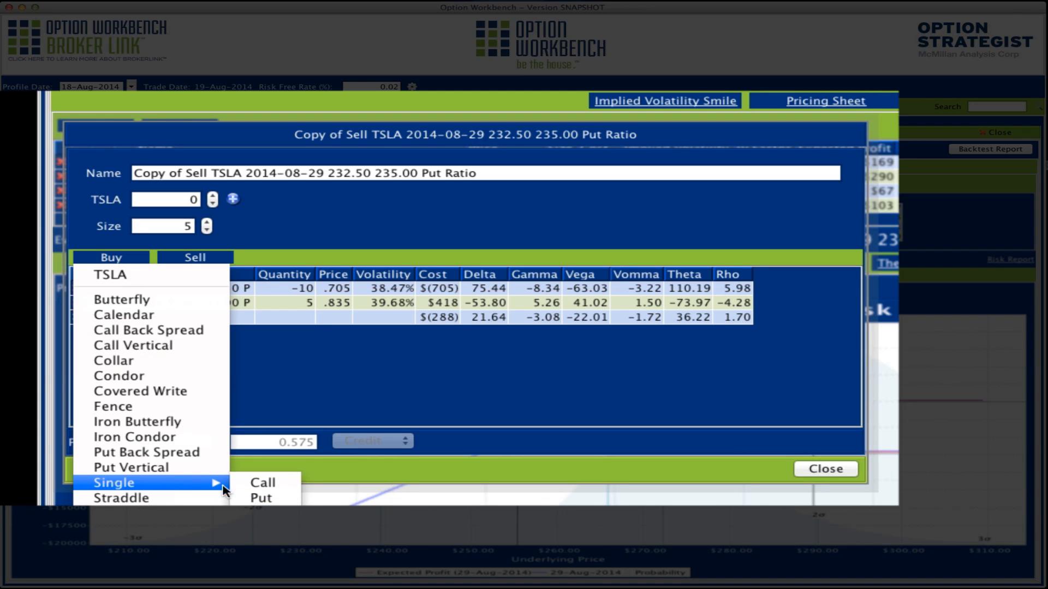
click(262, 498)
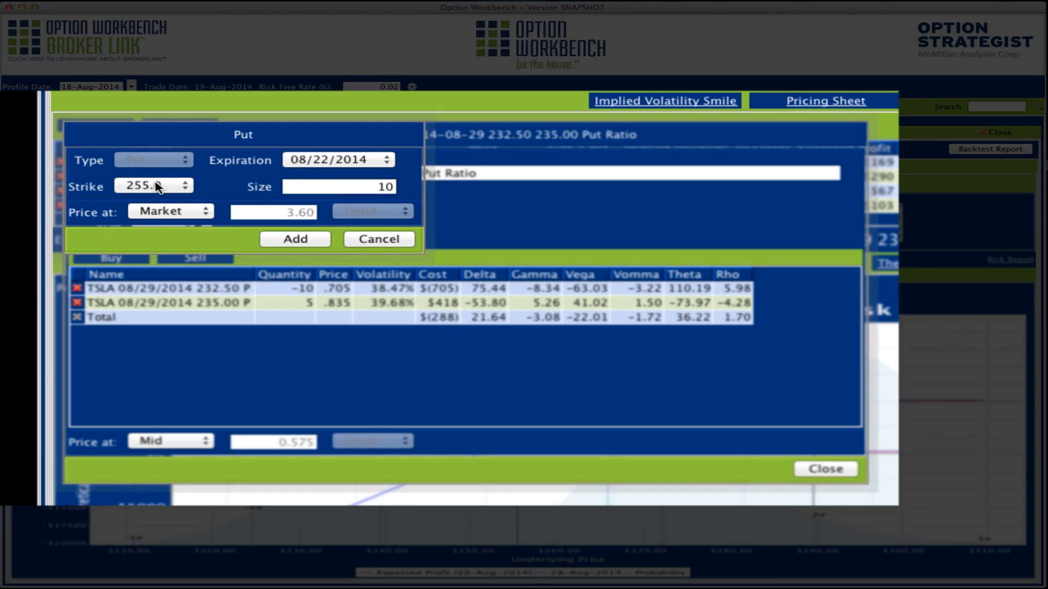
Step: Set the new put leg's strike to 220.0 and its expiration to 08/29/2014
click(157, 186)
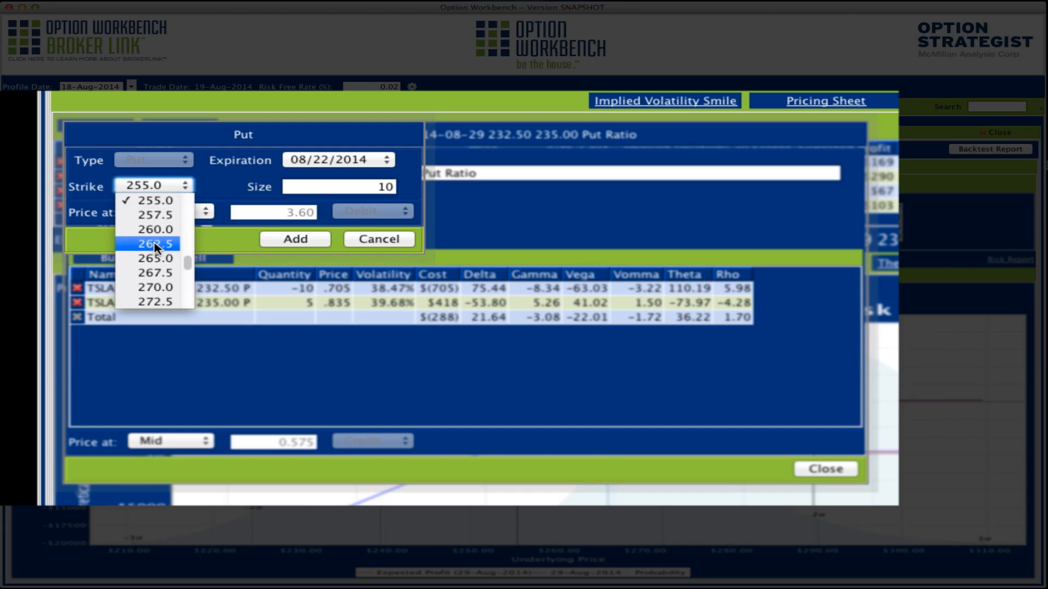
scroll(146, 208, up, 6)
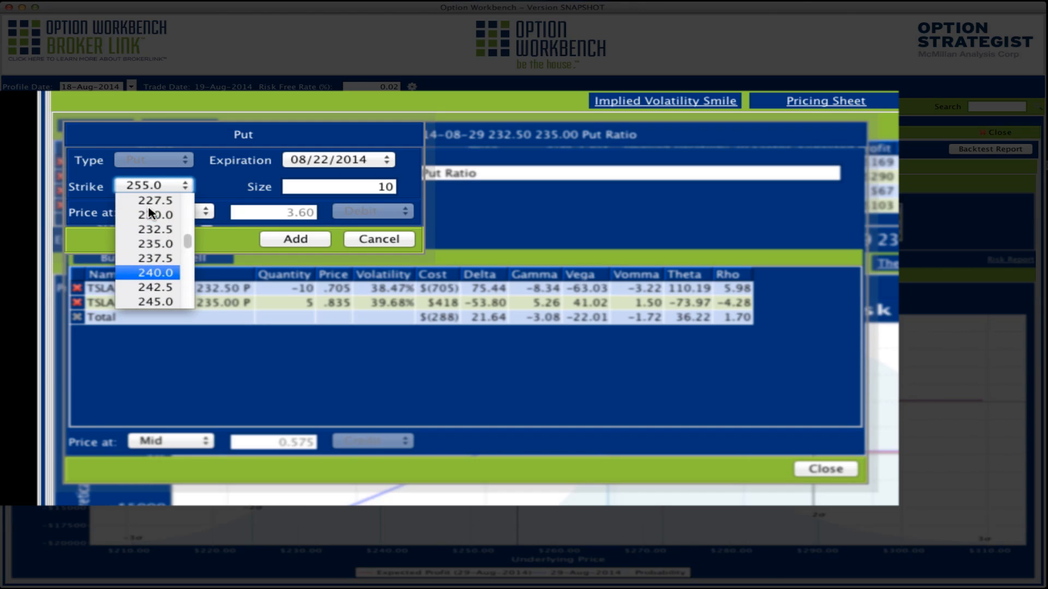
scroll(150, 217, up, 4)
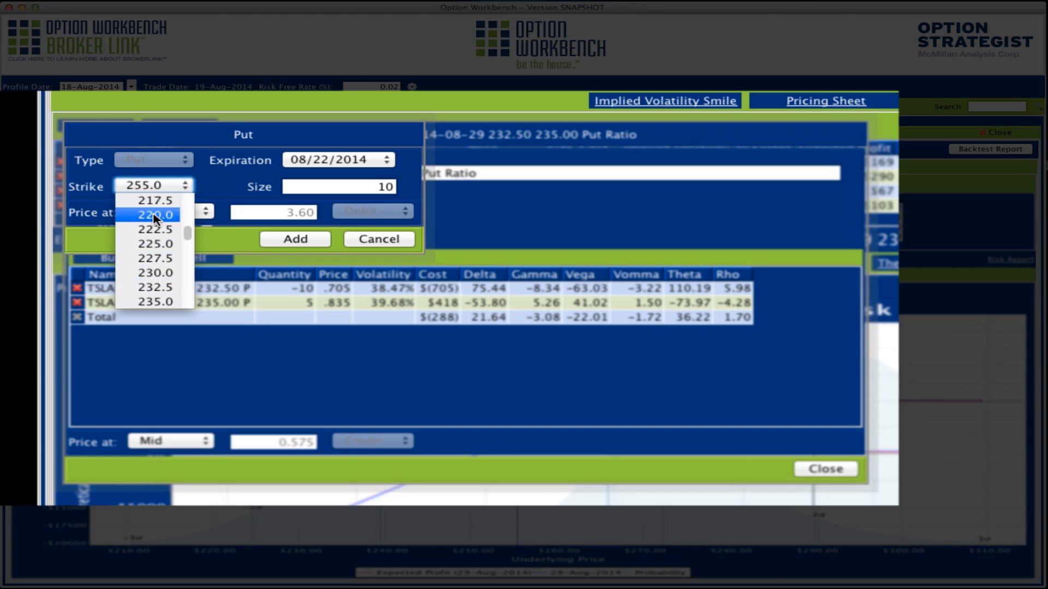
click(155, 215)
click(382, 162)
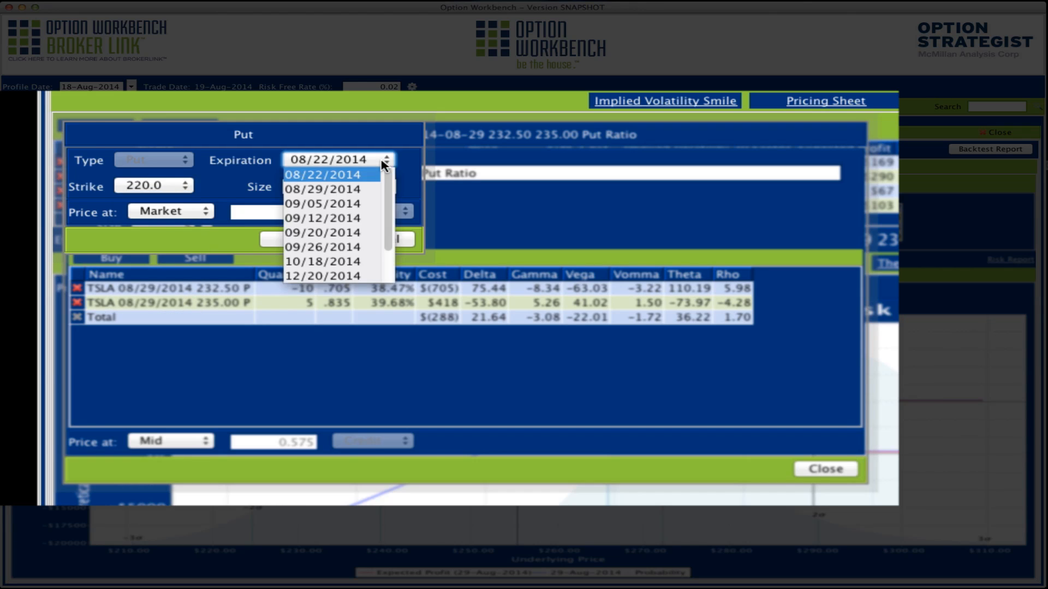
click(325, 189)
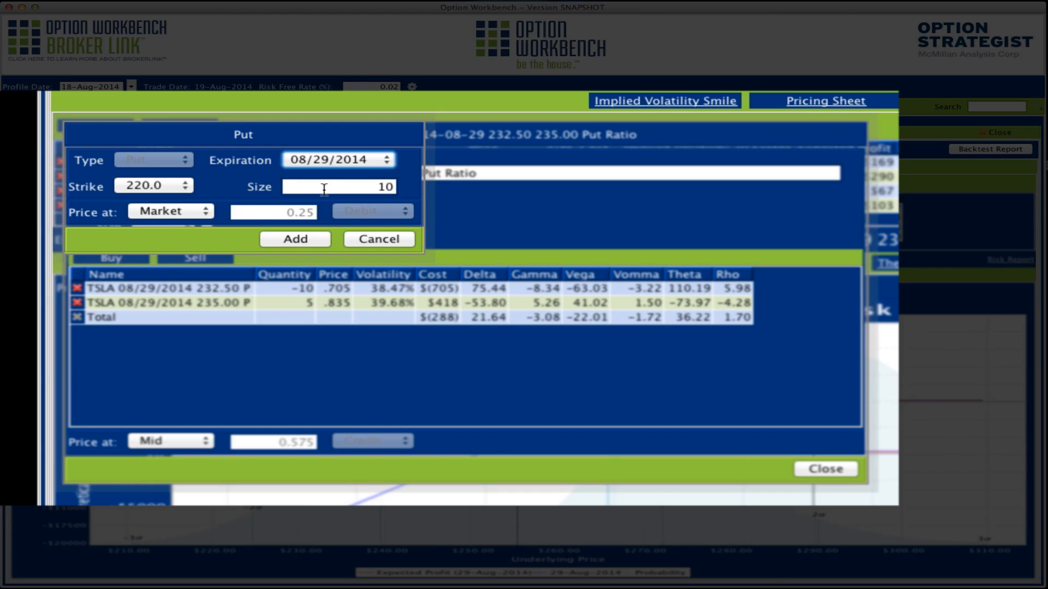
Step: Price the 220.0 put leg at Mid, set its size to 5 and add it to the copied put ratio
click(187, 213)
click(170, 226)
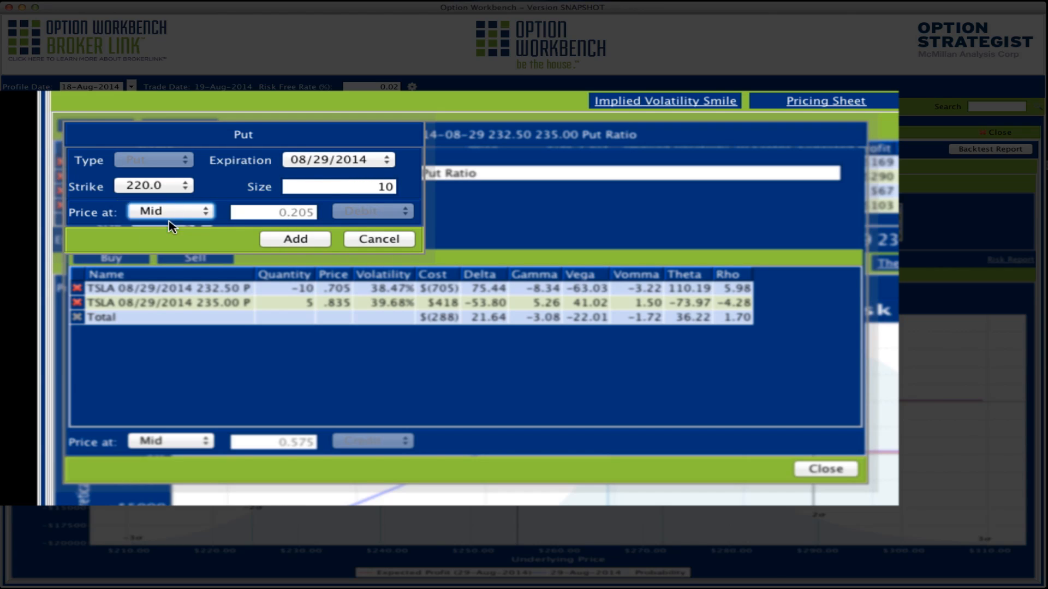
double_click(370, 187)
text(5)
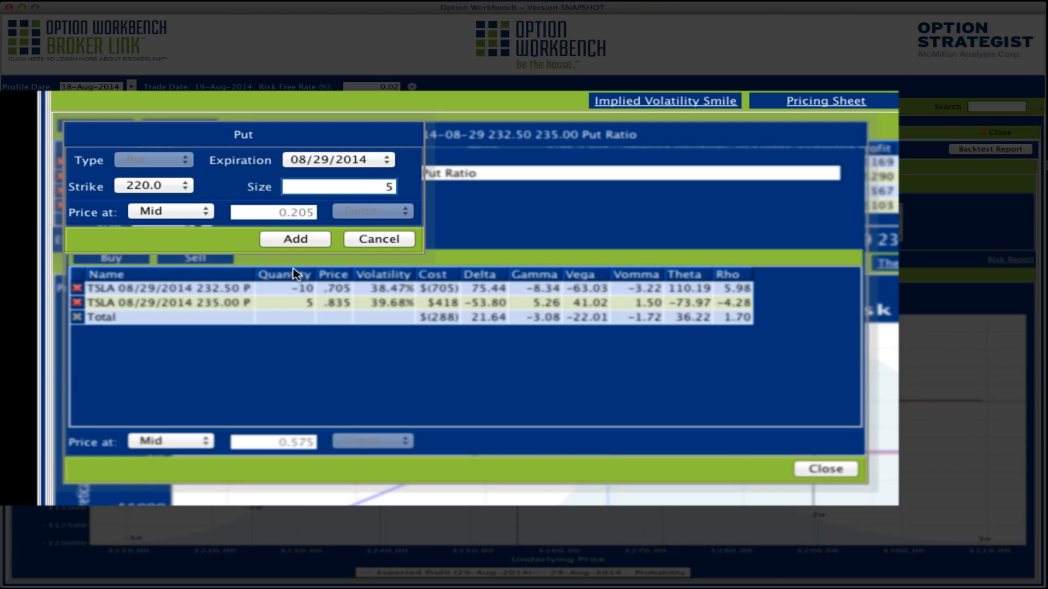
click(293, 240)
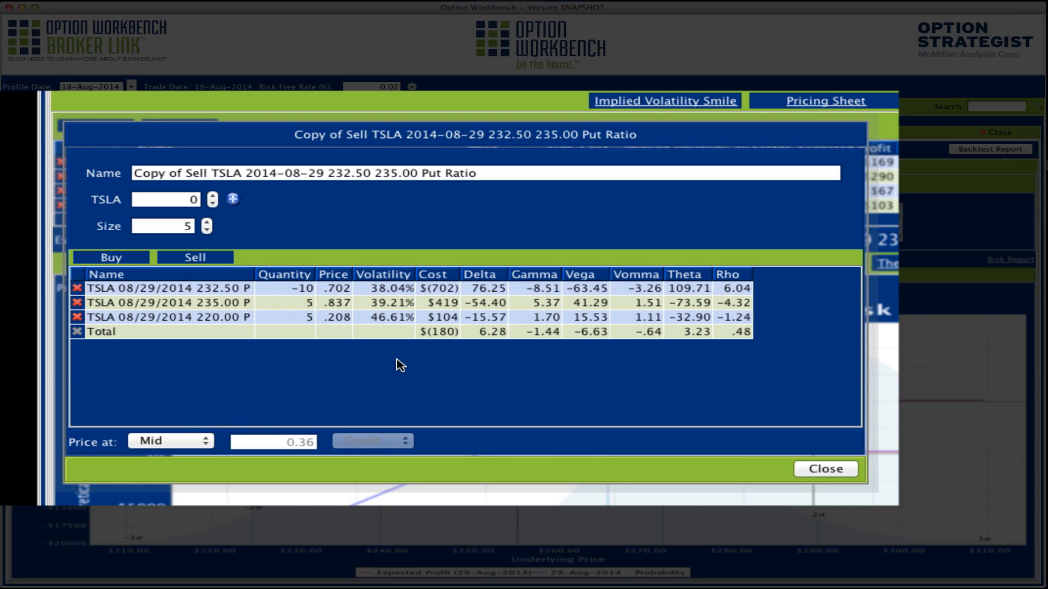
click(826, 470)
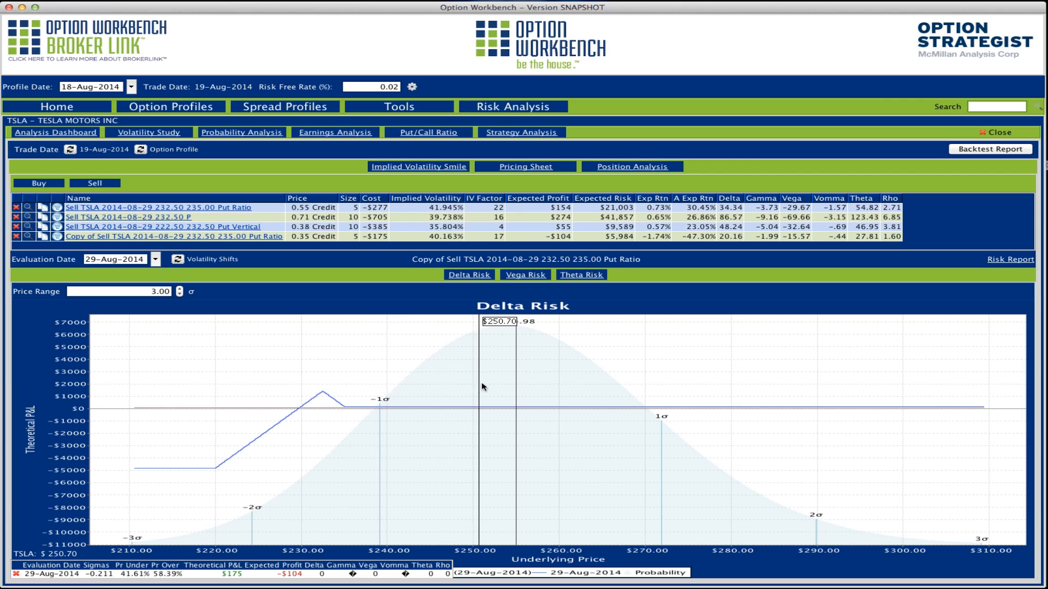
Step: Apply 36% volatility, Fat Tail CDF, a 3 yrs time frame and excluded earnings dates to the copied put ratio
click(178, 261)
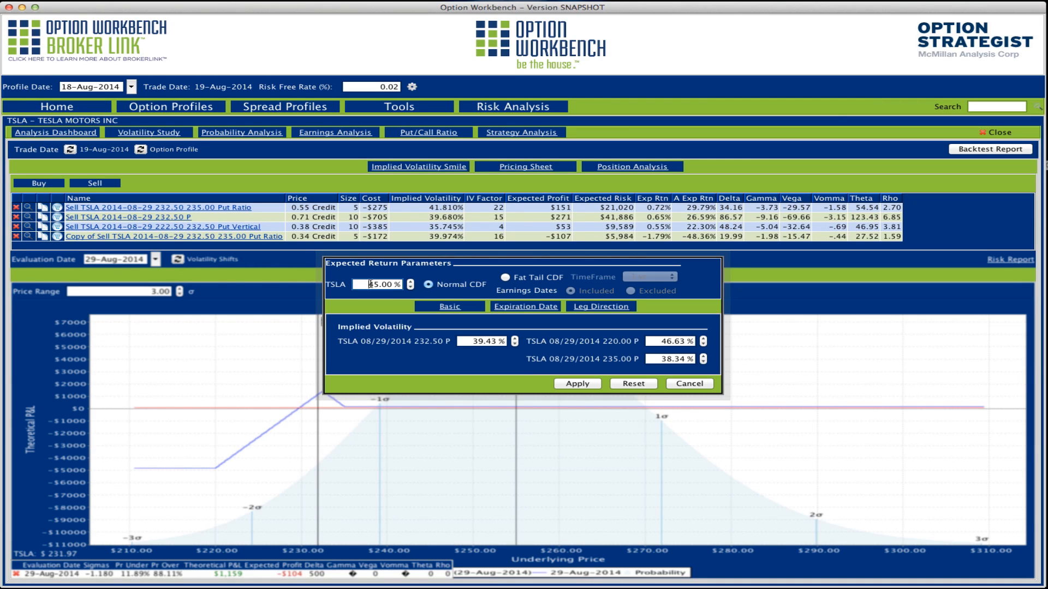
double_click(371, 284)
text(36)
click(506, 277)
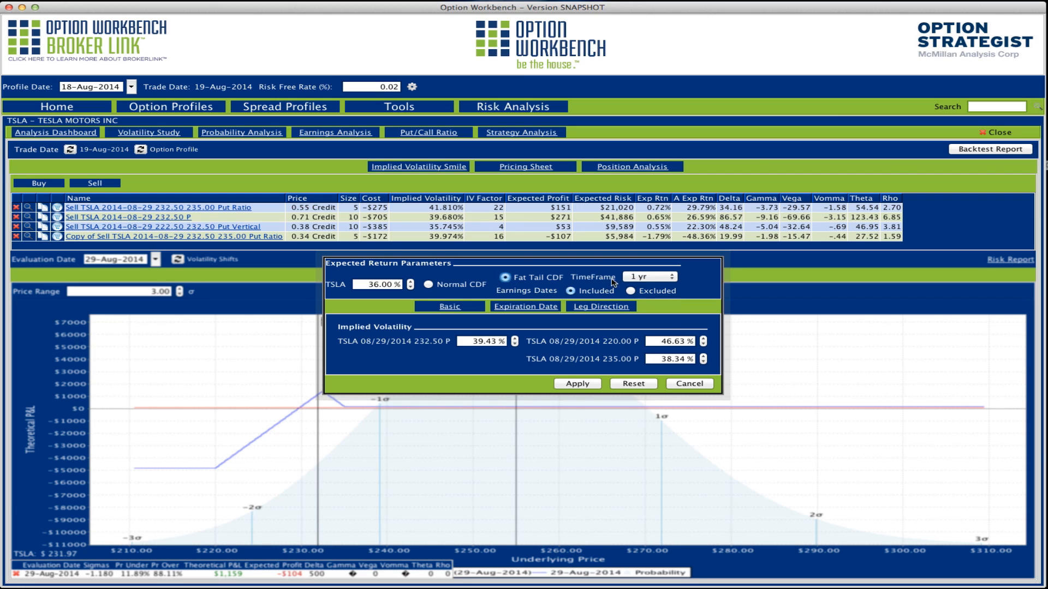
click(644, 280)
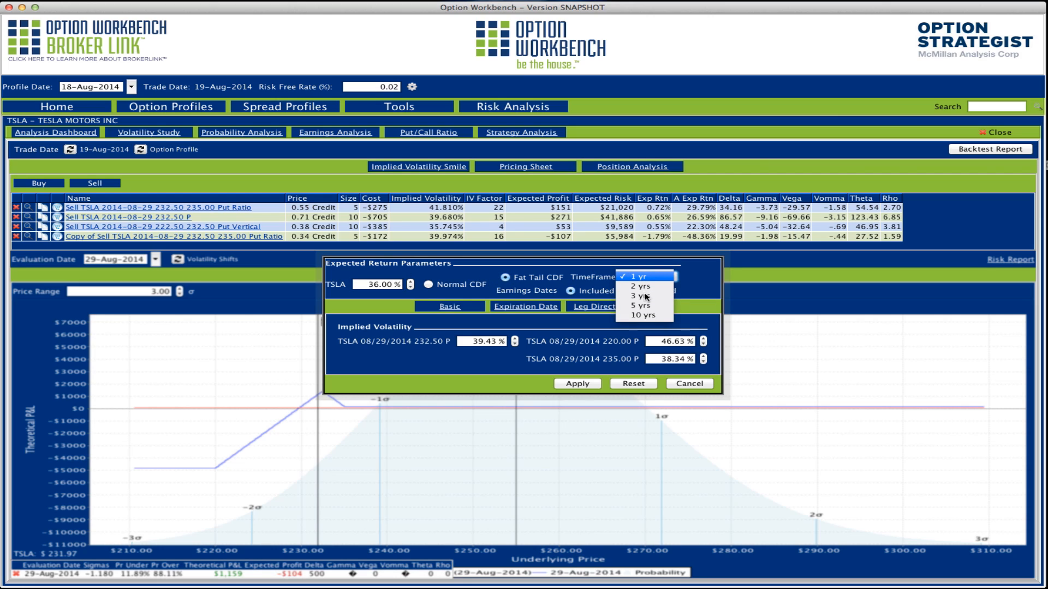
click(641, 296)
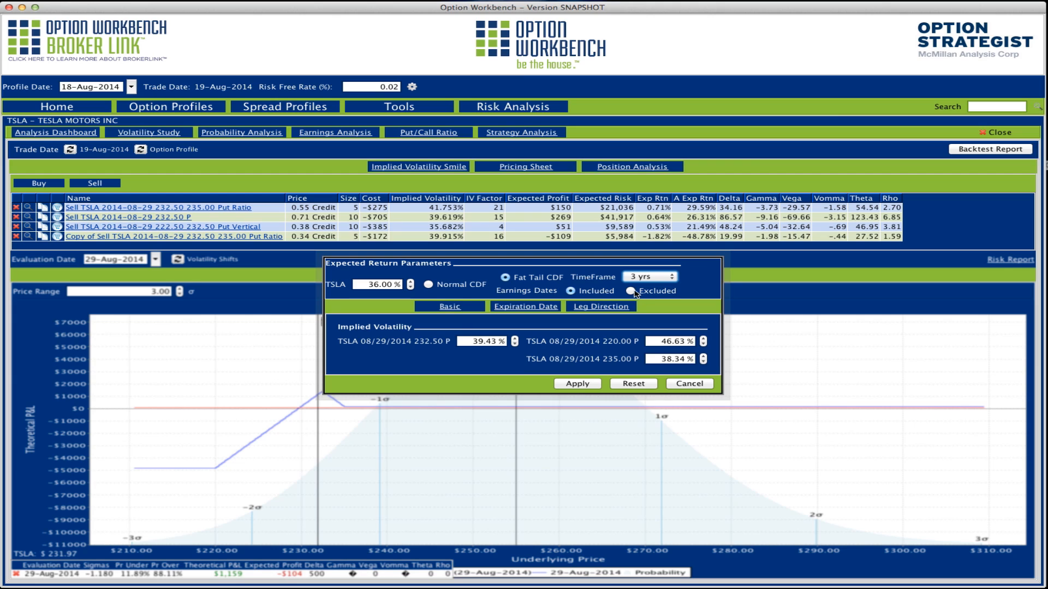
click(632, 291)
click(576, 385)
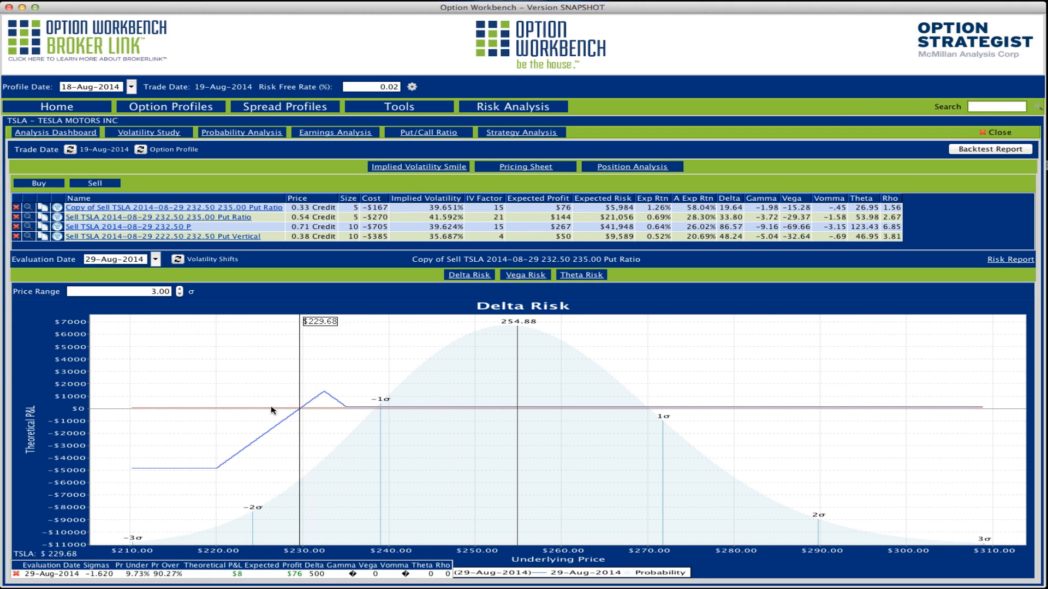
Step: Set the size of the copied 232.50/235.00 put ratio position to 15
click(349, 209)
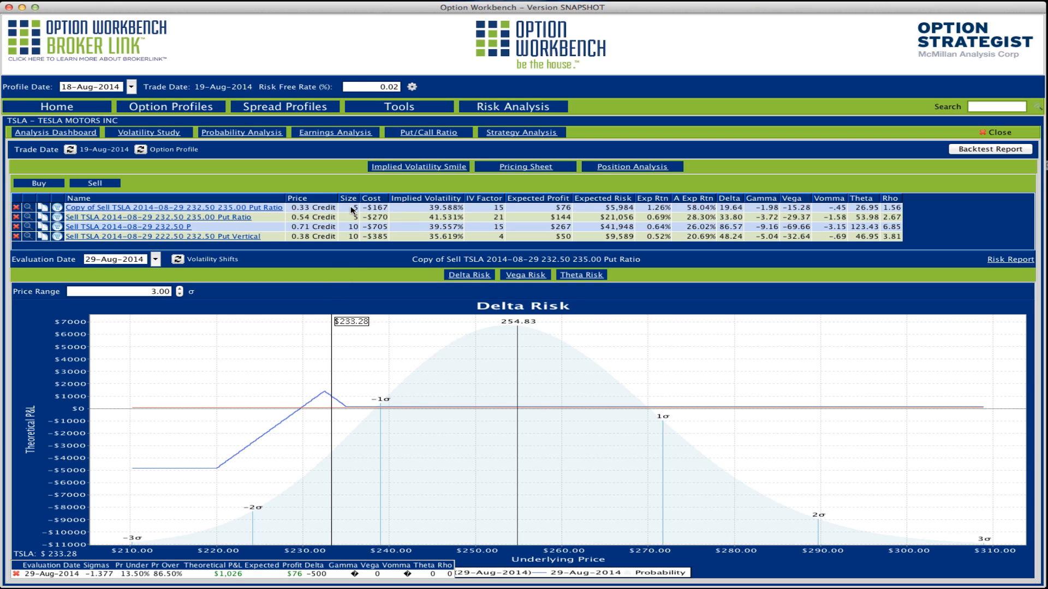
double_click(350, 207)
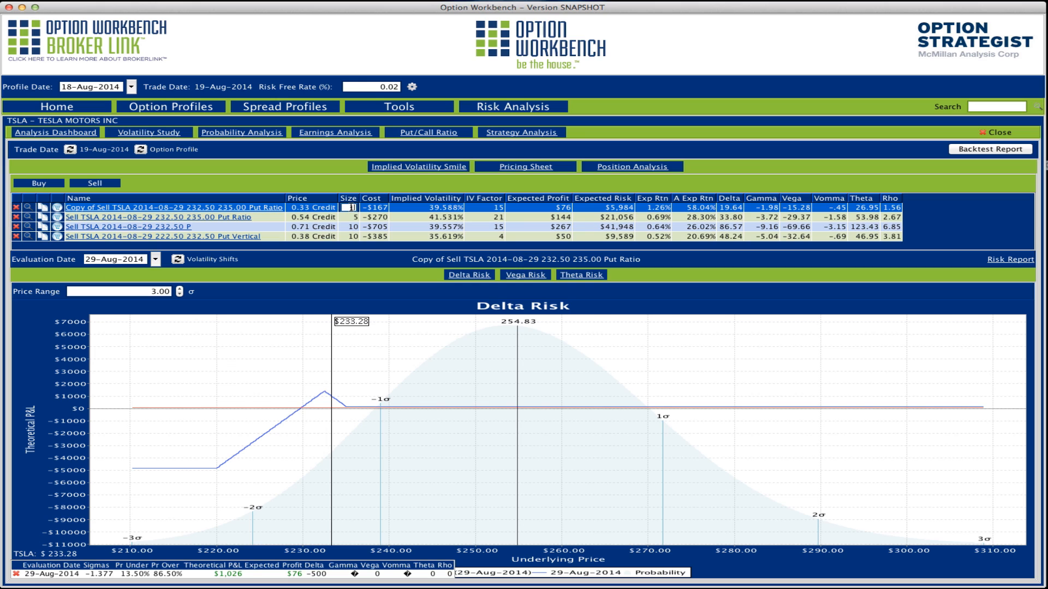
key(Return)
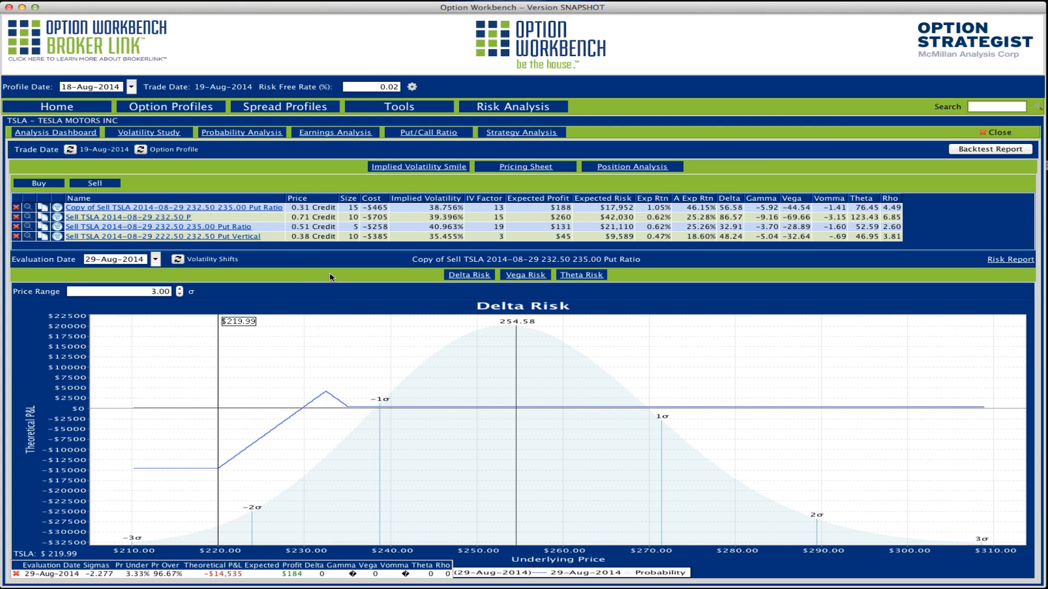
Step: Rename the copied put ratio position as "Buy TSLA 2014-08-29 220.00 232.50 235.00 Put BW Fly"
click(28, 208)
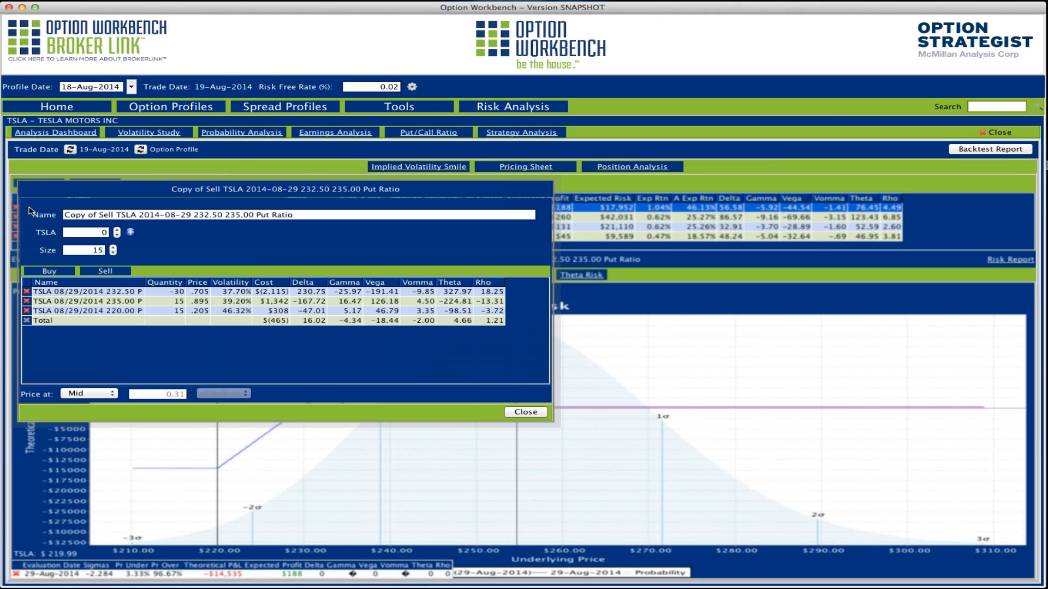
drag(63, 214, 114, 214)
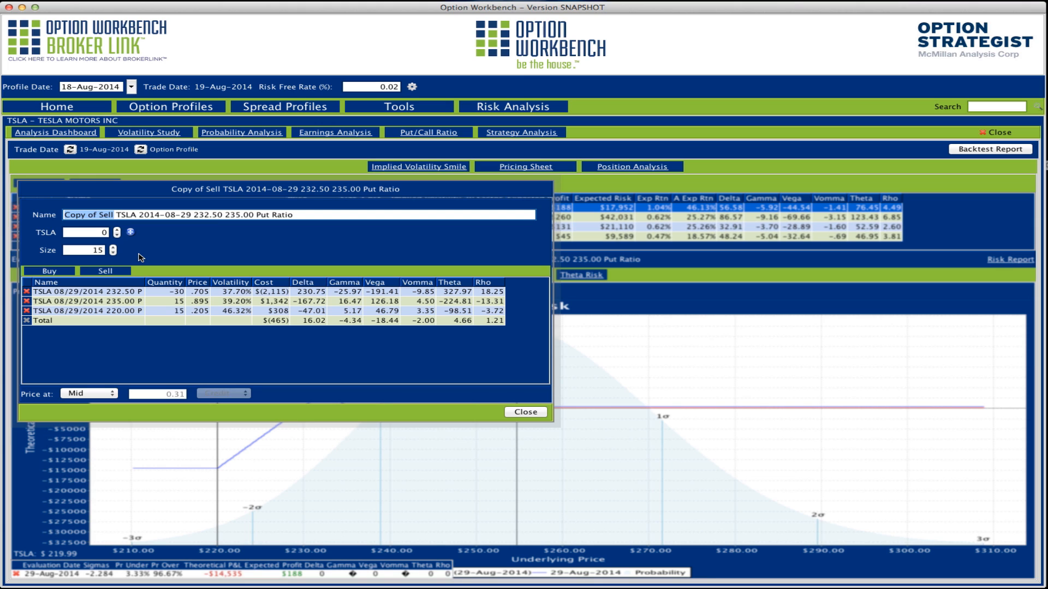
text(Buy)
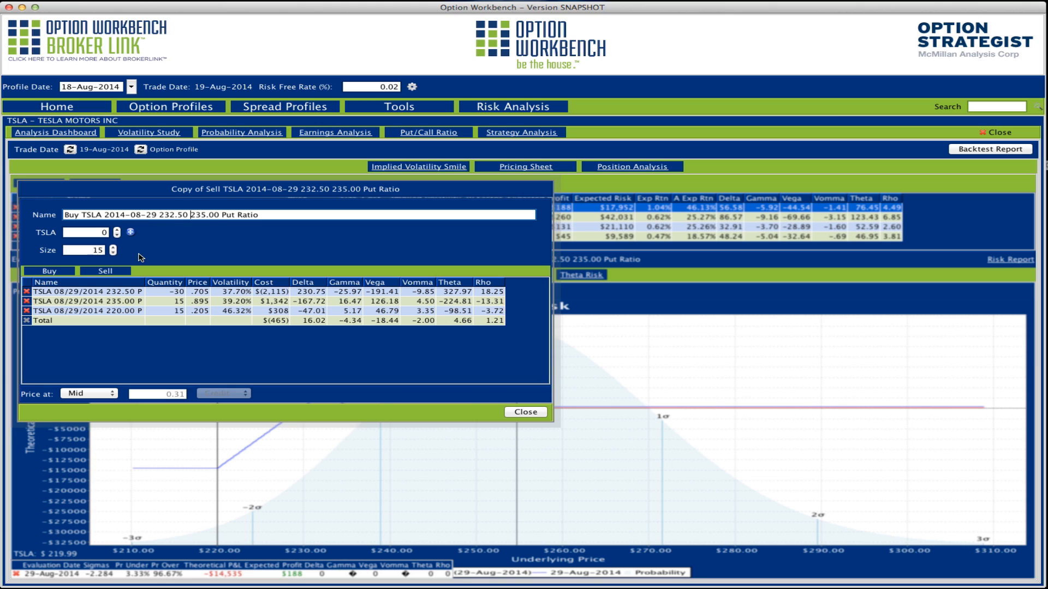
text(220.00)
key(Right)
key(Right)
key(Right)
key(Right)
key(Right)
key(Right)
key(Right)
key(Right)
key(Right)
key(Right)
key(Right)
key(Right)
key(shift+Right)
key(shift+Right)
key(shift+Right)
key(shift+Right)
key(shift+Right)
text(BW Fly)
click(527, 413)
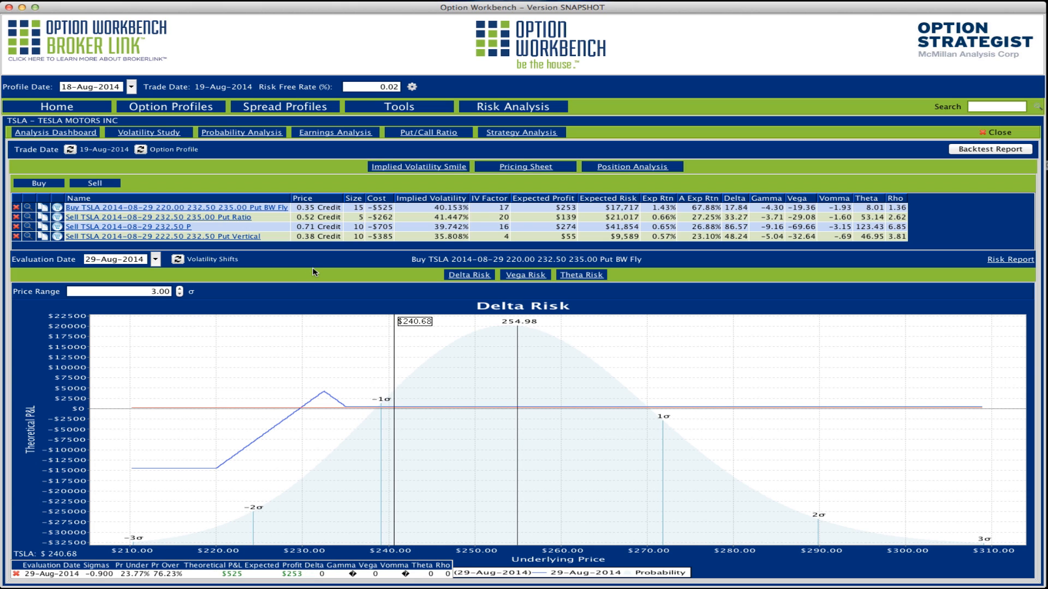
Step: Price the Put BW Fly position at a Limit of 0.3499 Credit
click(28, 209)
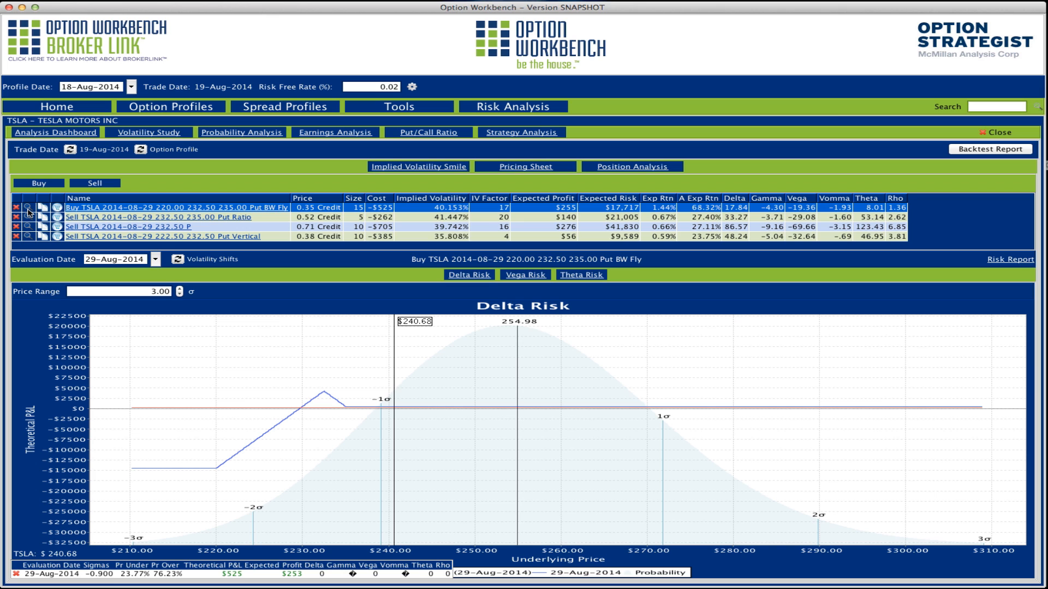
click(28, 210)
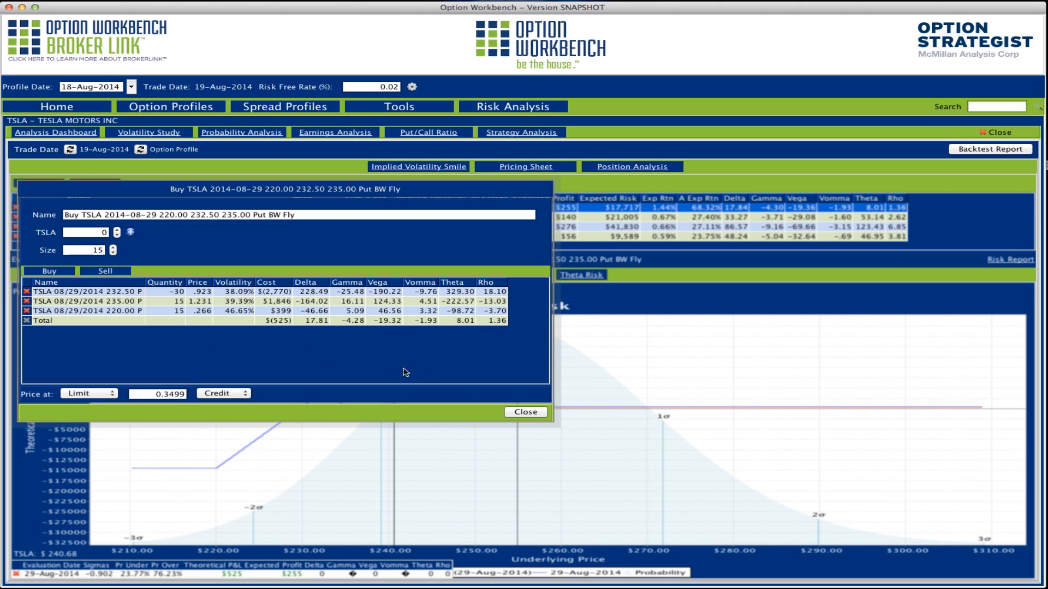
click(525, 414)
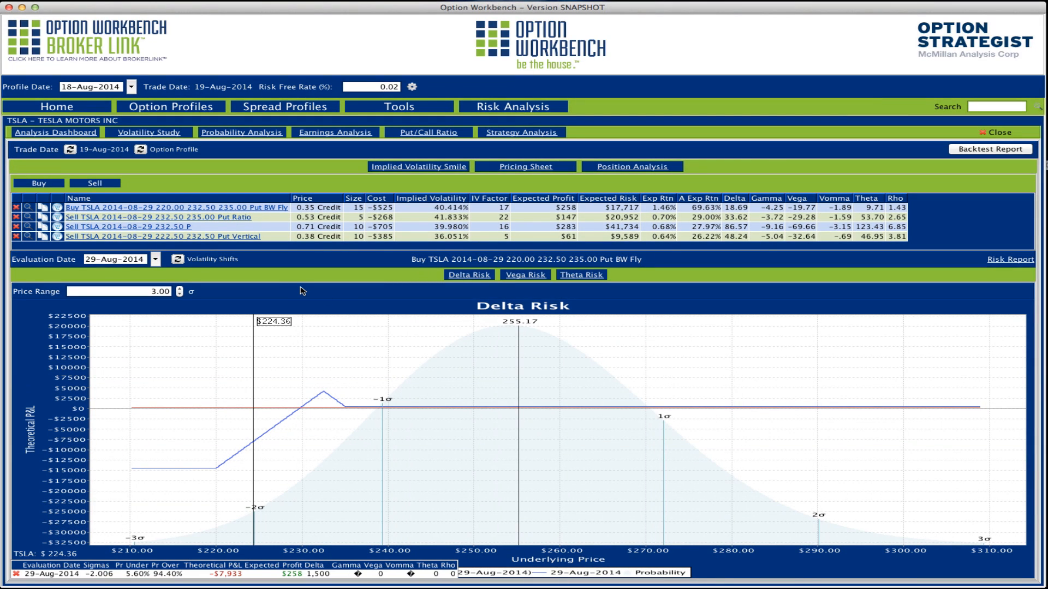